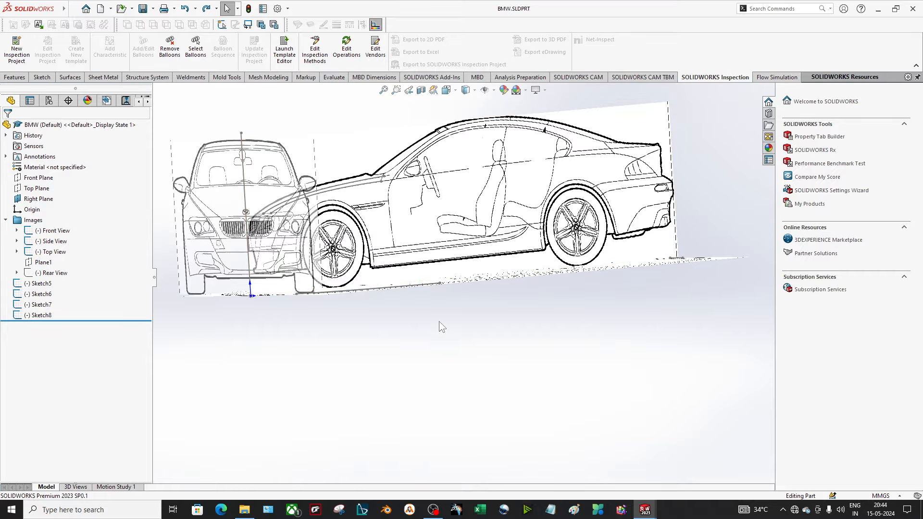
# Step: Switch to the finished car part 23.SLDPRT and examine the lofted strip between the hood and the front fender
pyautogui.moveTo(440, 321)
pyautogui.mouseDown(button='middle')
pyautogui.moveTo(376, 274)
pyautogui.moveTo(323, 283)
pyautogui.moveTo(452, 271)
pyautogui.moveTo(429, 259)
pyautogui.moveTo(370, 308)
pyautogui.moveTo(445, 323)
pyautogui.moveTo(447, 298)
pyautogui.moveTo(474, 324)
pyautogui.mouseUp(button='middle')
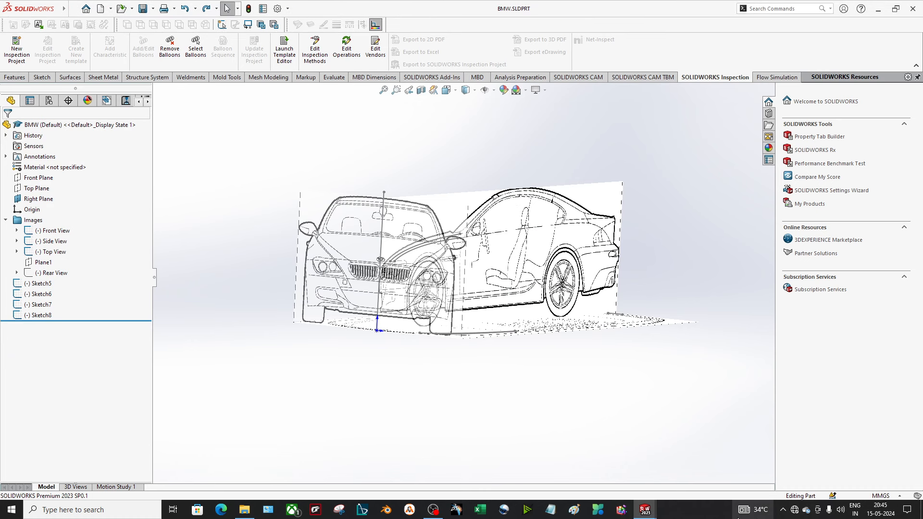
pyautogui.moveTo(674, 503)
pyautogui.click(679, 486)
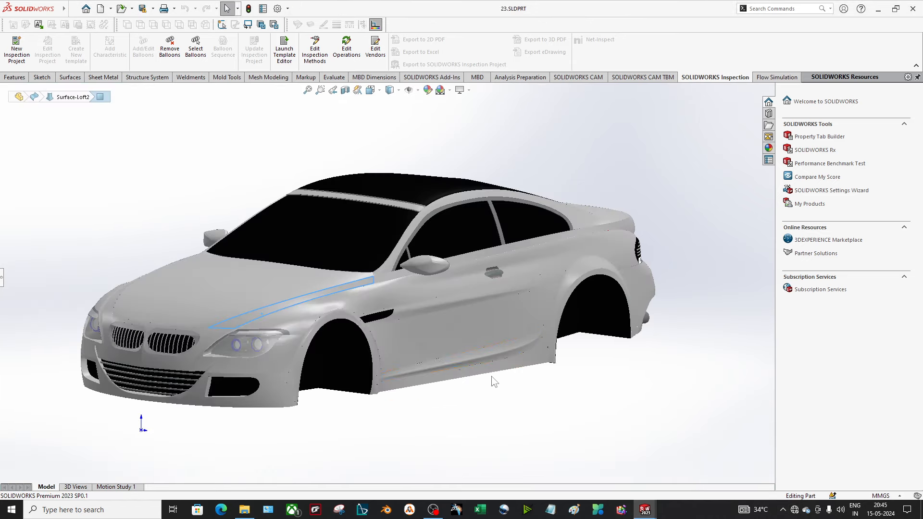
pyautogui.scroll(-3, 345, 312)
pyautogui.scroll(3, 302, 344)
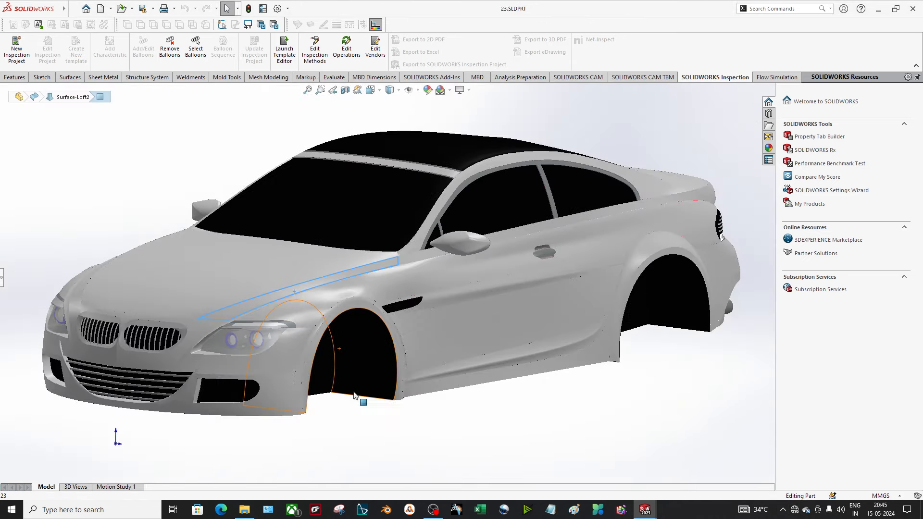
pyautogui.scroll(-3, 269, 327)
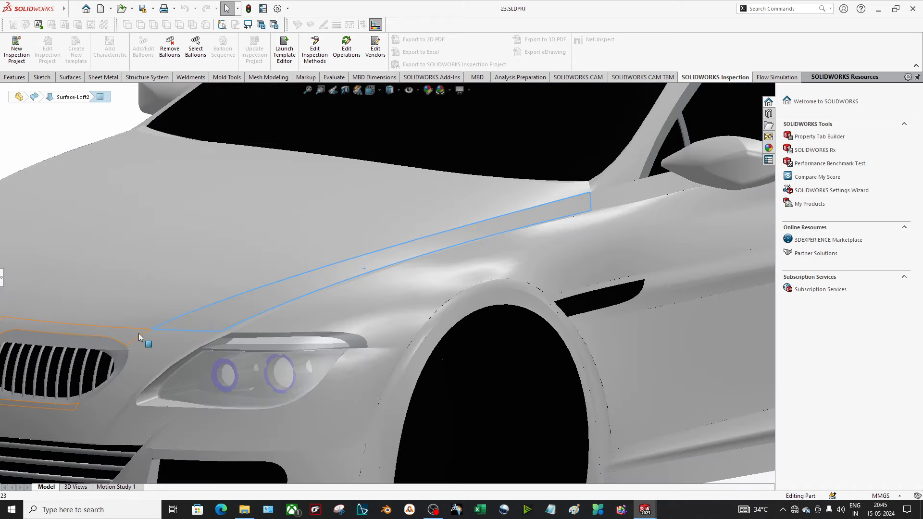
pyautogui.click(158, 332)
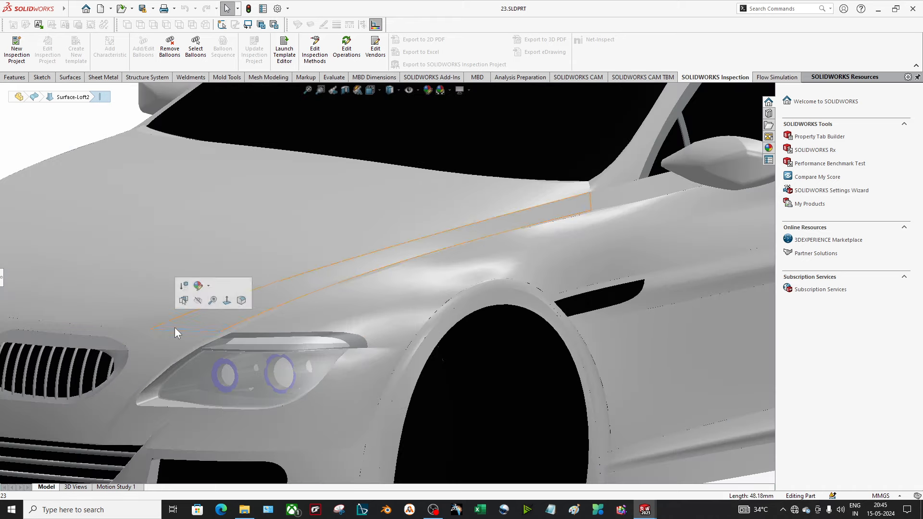
pyautogui.scroll(3, 428, 323)
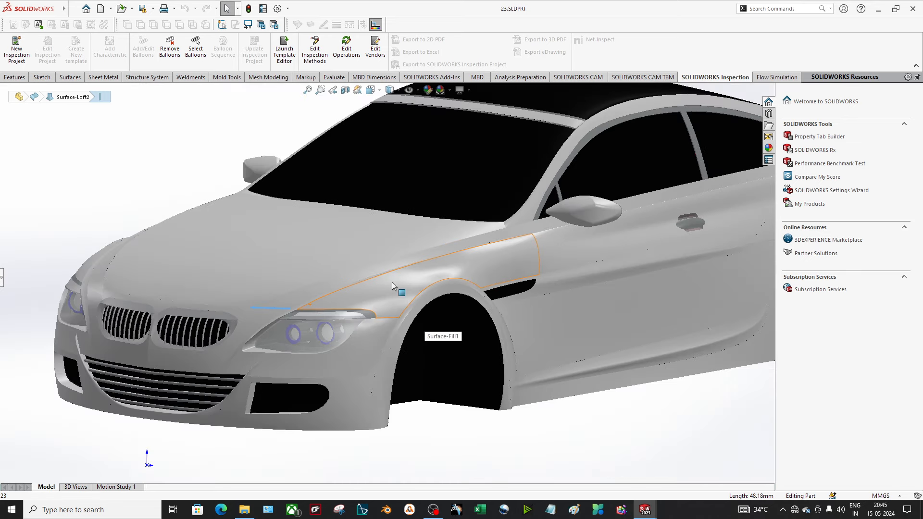
pyautogui.moveTo(402, 289); pyautogui.dragTo(347, 274, button='middle')
pyautogui.scroll(-3, 347, 275)
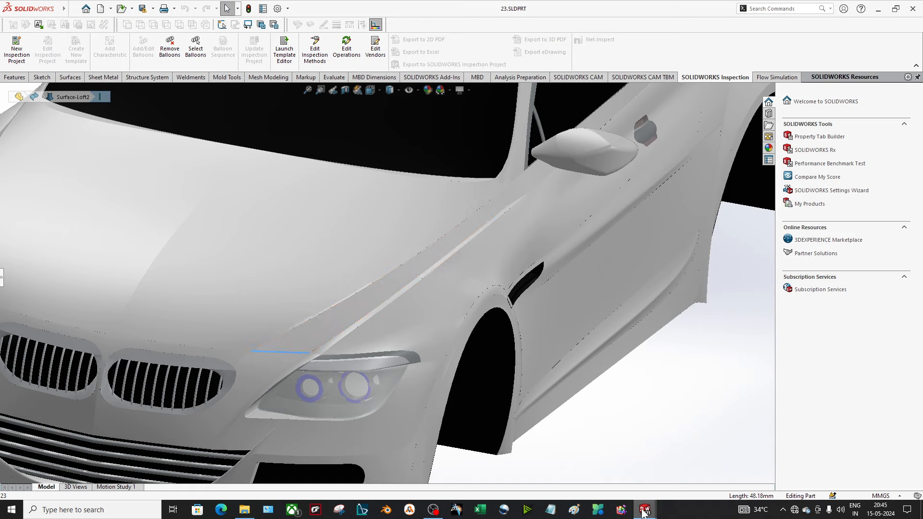
# Step: Return to BMW.SLDPRT and highlight Sketch5 through Sketch8 to see where they lie on the blueprint images
pyautogui.moveTo(644, 510)
pyautogui.click(610, 472)
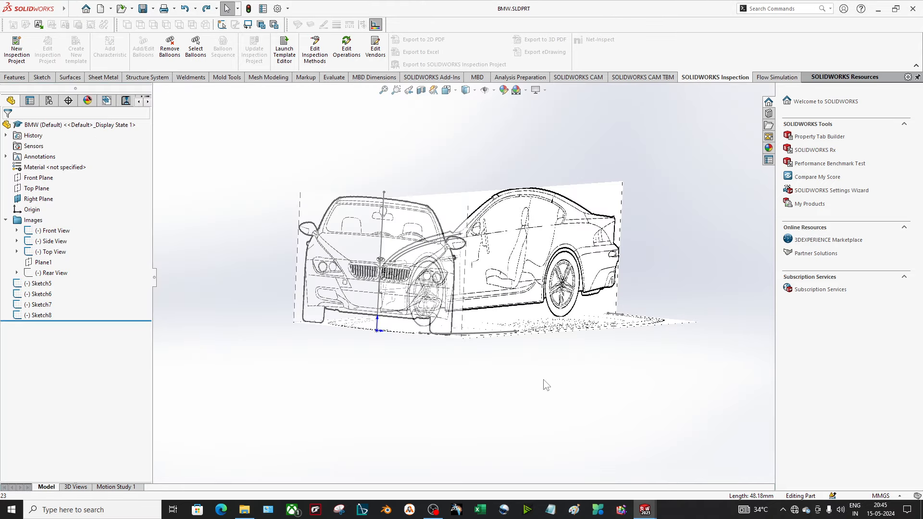
pyautogui.scroll(-5, 529, 377)
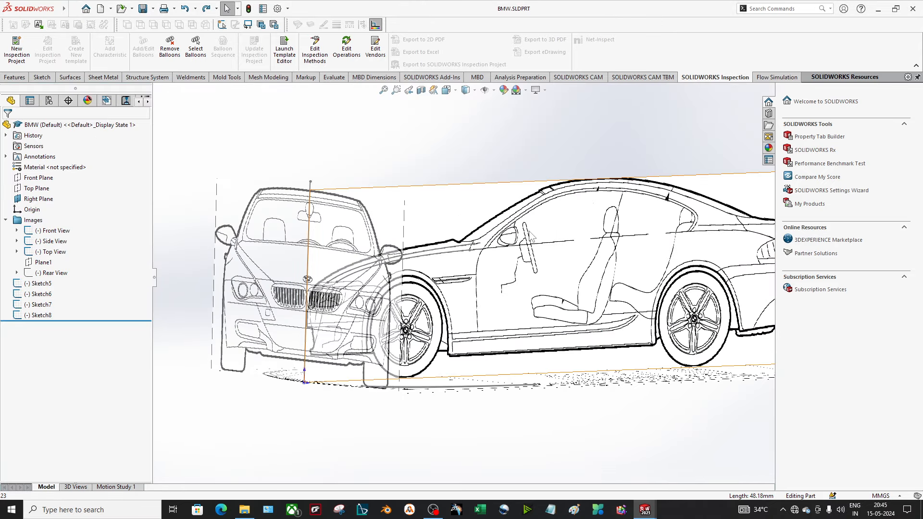
pyautogui.click(45, 283)
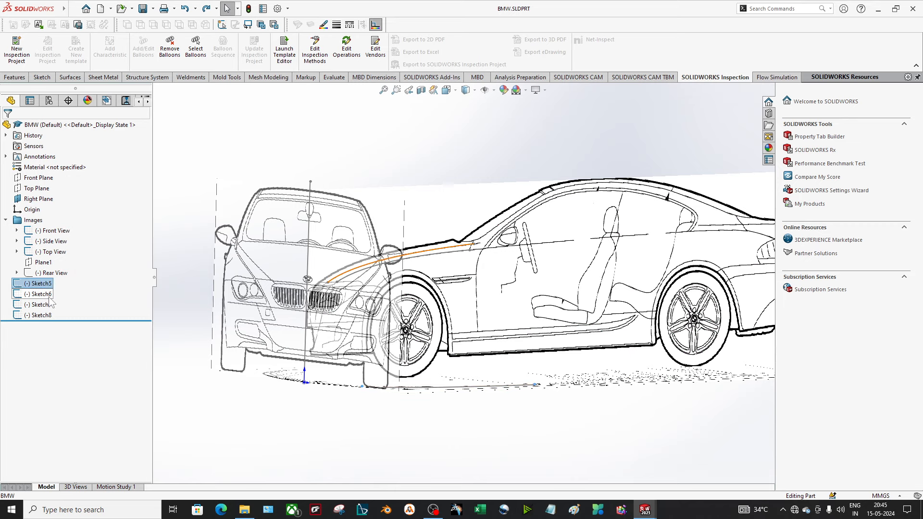
pyautogui.keyDown('shift'); pyautogui.click(41, 315); pyautogui.keyUp('shift')
pyautogui.click(227, 422)
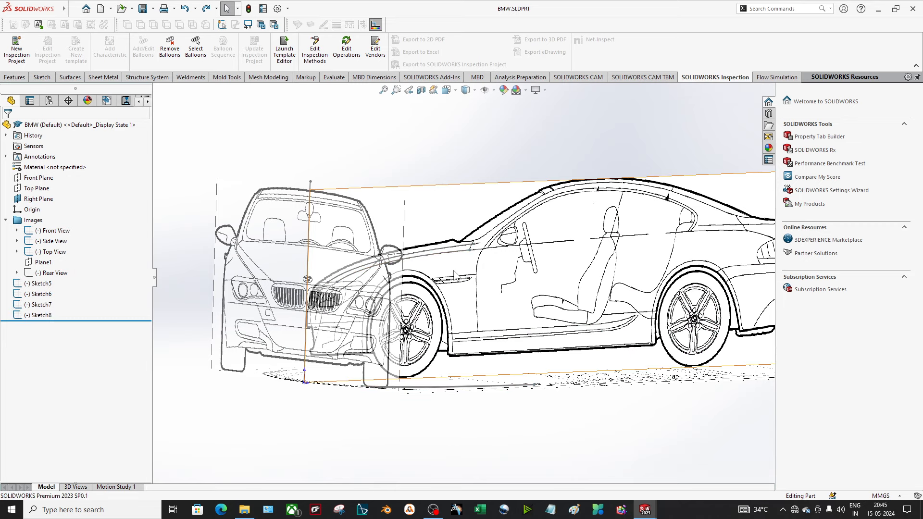
pyautogui.moveTo(460, 278); pyautogui.dragTo(410, 299, button='middle')
pyautogui.press('space')
pyautogui.press('Escape')
# Step: Open Sketch5 for editing and inspect its hood-edge spline against the top-view blueprint
pyautogui.click(27, 287)
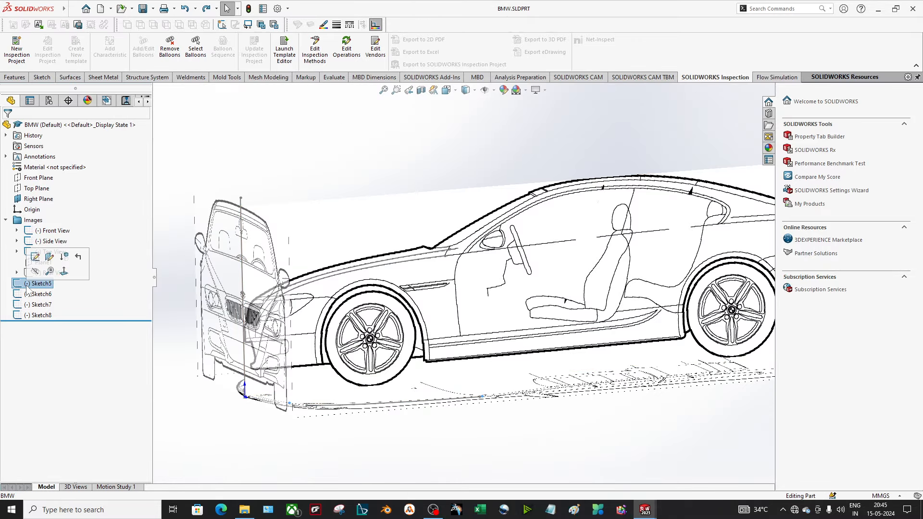
pyautogui.click(35, 257)
pyautogui.scroll(-3, 542, 324)
pyautogui.scroll(5, 542, 323)
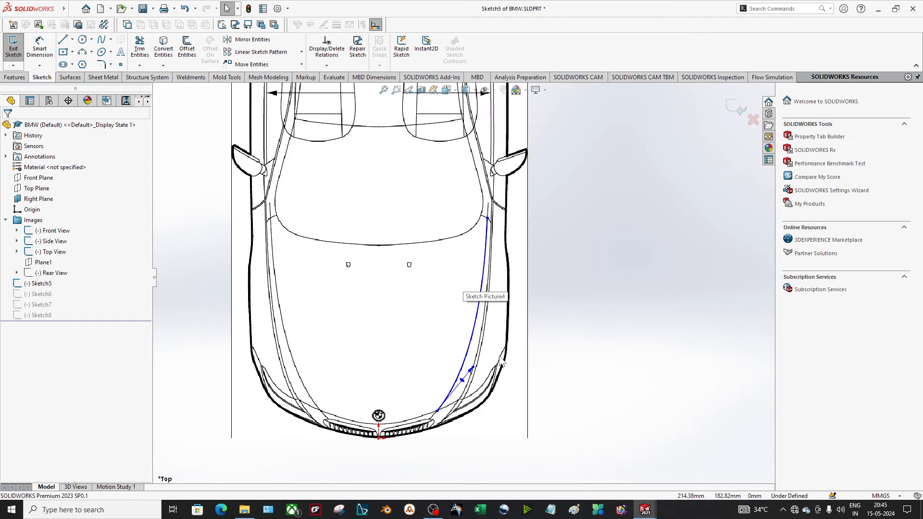
pyautogui.scroll(4, 416, 432)
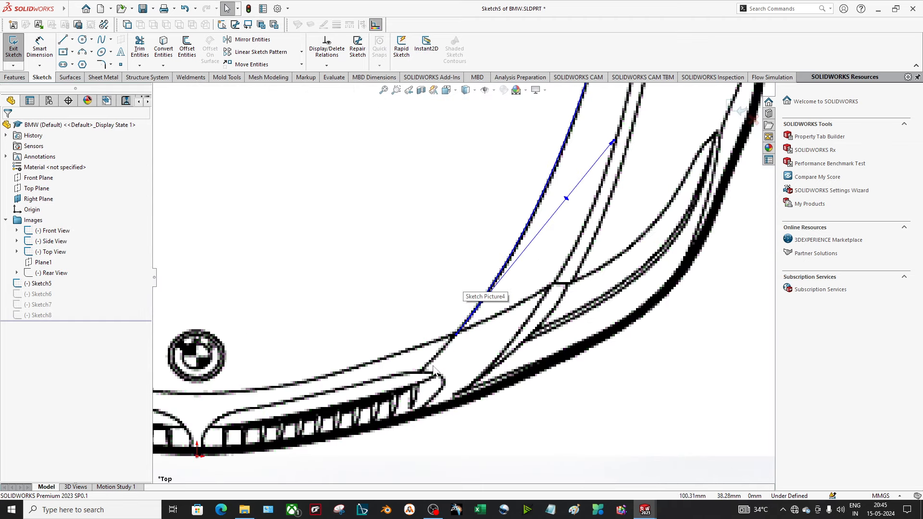
pyautogui.scroll(-4, 511, 247)
pyautogui.keyDown('ctrl'); pyautogui.moveTo(510, 249); pyautogui.dragTo(482, 398, button='middle'); pyautogui.keyUp('ctrl')
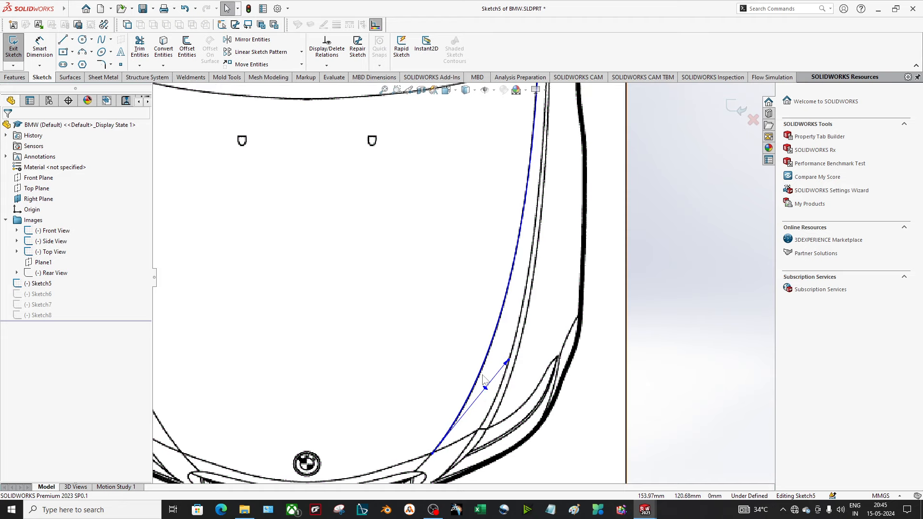
pyautogui.click(522, 234)
pyautogui.keyDown('ctrl'); pyautogui.moveTo(528, 234); pyautogui.dragTo(522, 415, button='middle'); pyautogui.keyUp('ctrl')
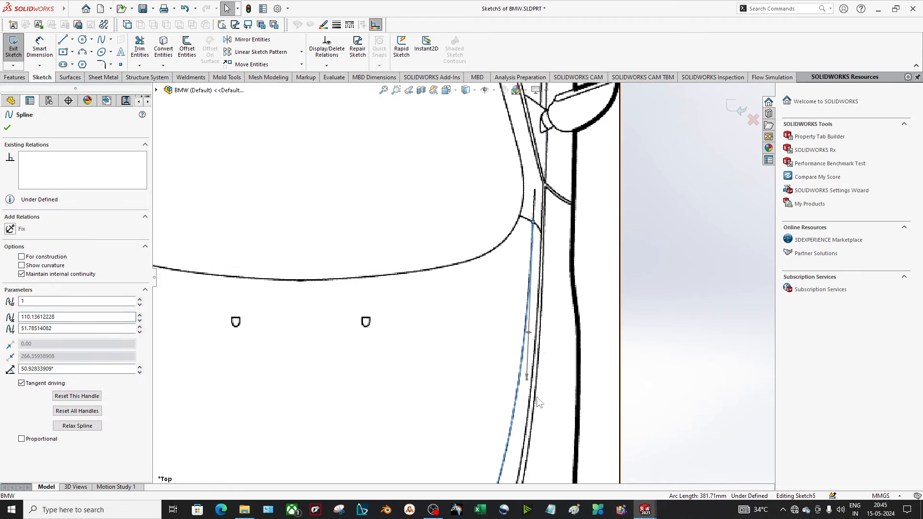
pyautogui.press('Escape')
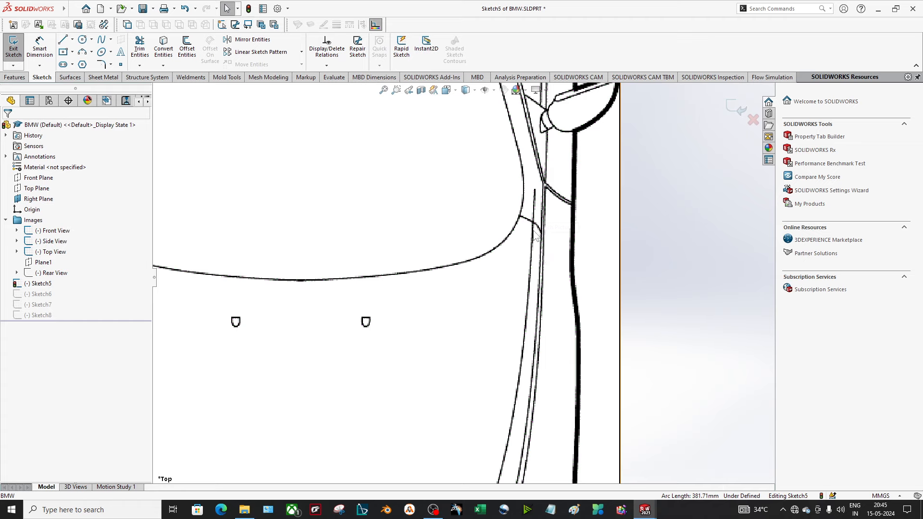
pyautogui.keyDown('ctrl'); pyautogui.moveTo(511, 432); pyautogui.dragTo(503, 275, button='middle'); pyautogui.keyUp('ctrl')
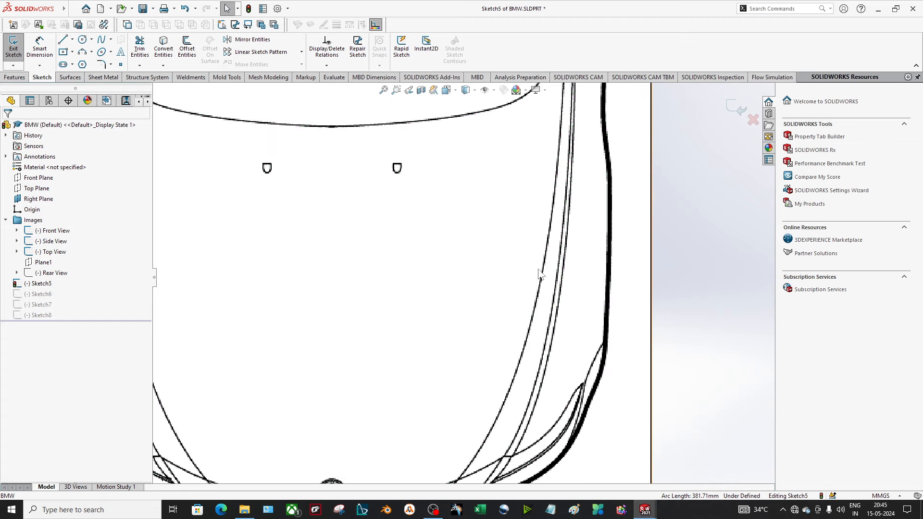
# Step: Try reshaping the hood-edge spline, undo the change and exit Sketch5
pyautogui.click(498, 353)
pyautogui.scroll(-3, 497, 354)
pyautogui.moveTo(491, 357); pyautogui.dragTo(496, 338)
pyautogui.hotkey('ctrl', 'z')
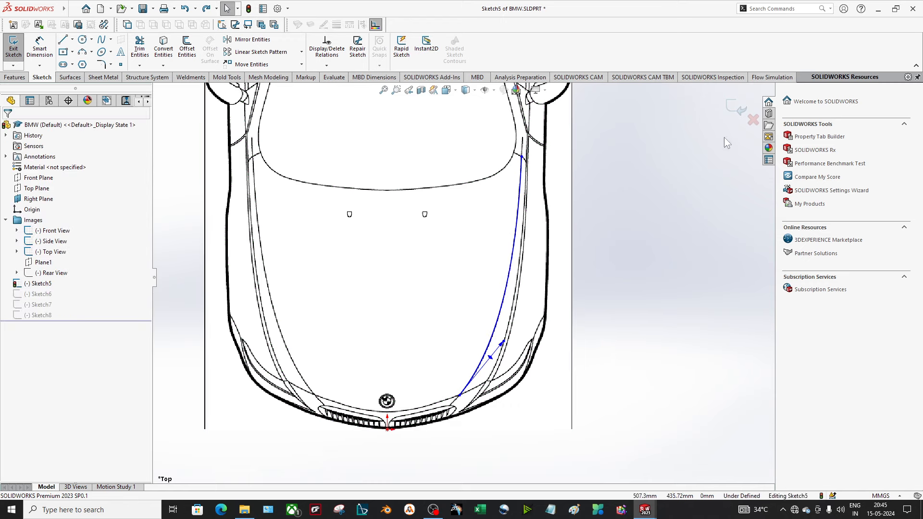
pyautogui.click(736, 108)
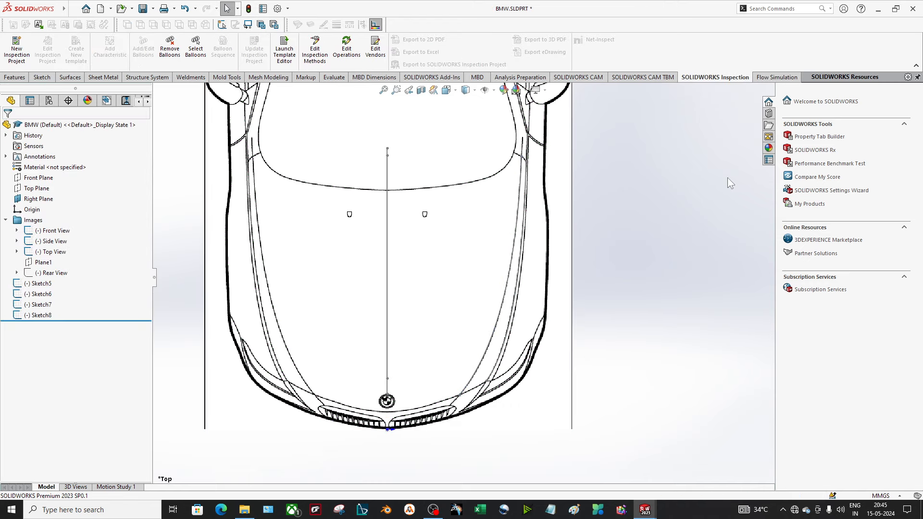
# Step: Open Sketch6 for editing, inspect its spline along the hood line of the side-view blueprint, and exit the sketch
pyautogui.click(42, 294)
pyautogui.rightClick(38, 296)
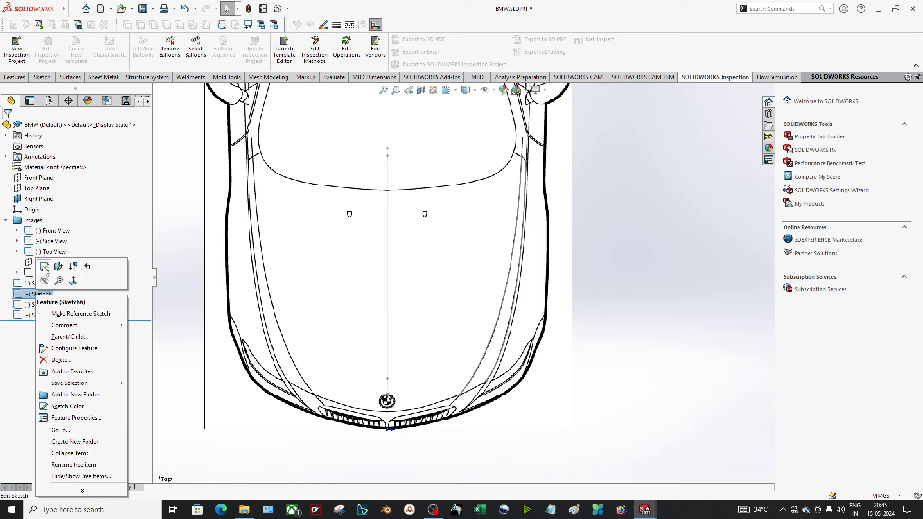
pyautogui.click(45, 266)
pyautogui.scroll(-5, 349, 331)
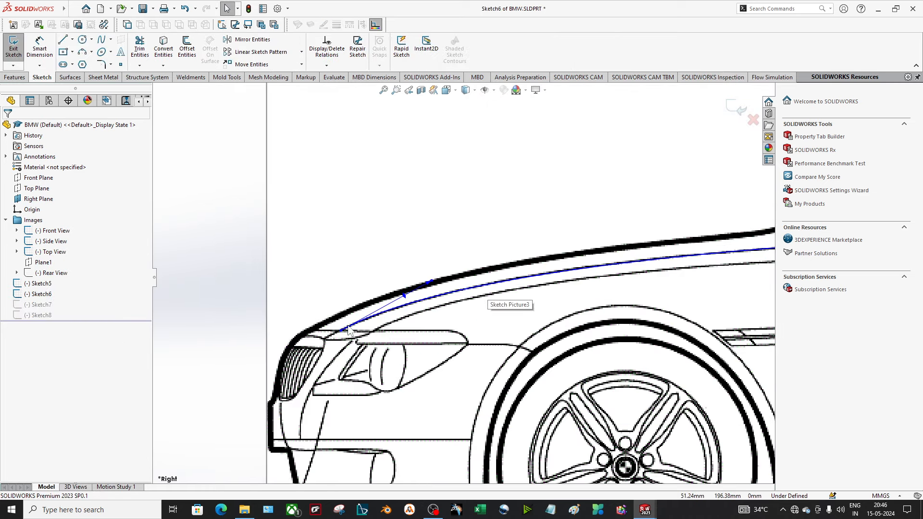
pyautogui.keyDown('ctrl'); pyautogui.moveTo(450, 327); pyautogui.dragTo(336, 351, button='middle'); pyautogui.keyUp('ctrl')
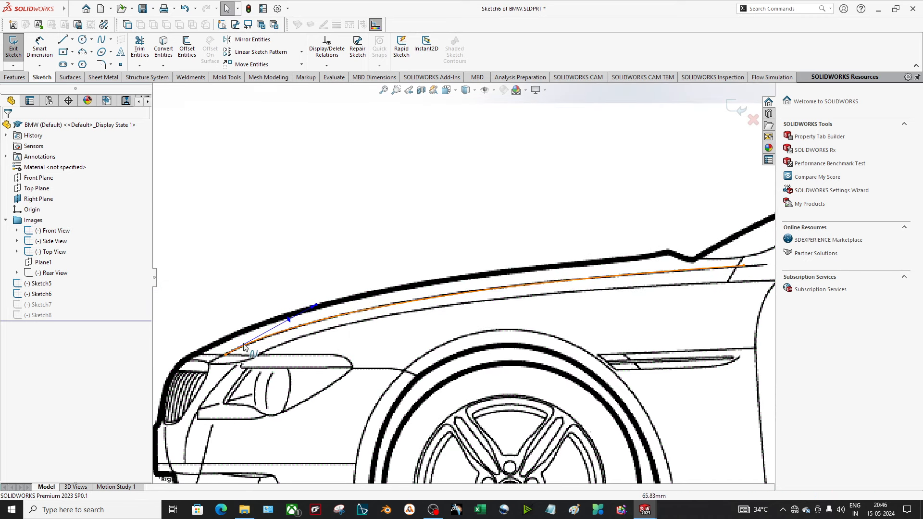
pyautogui.click(720, 273)
pyautogui.click(737, 108)
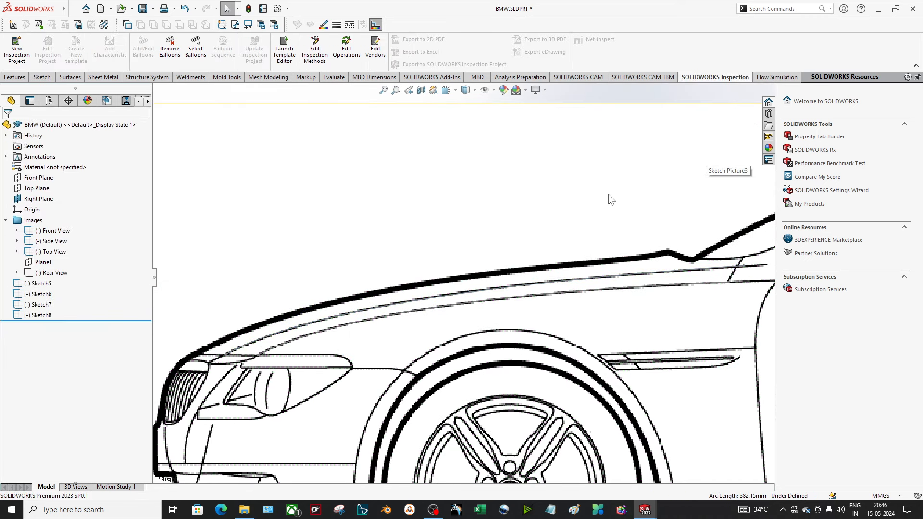
# Step: Create a projected curve with the Sketch on sketch type, using Sketch5 and Sketch6
pyautogui.moveTo(509, 190); pyautogui.dragTo(538, 219, button='middle')
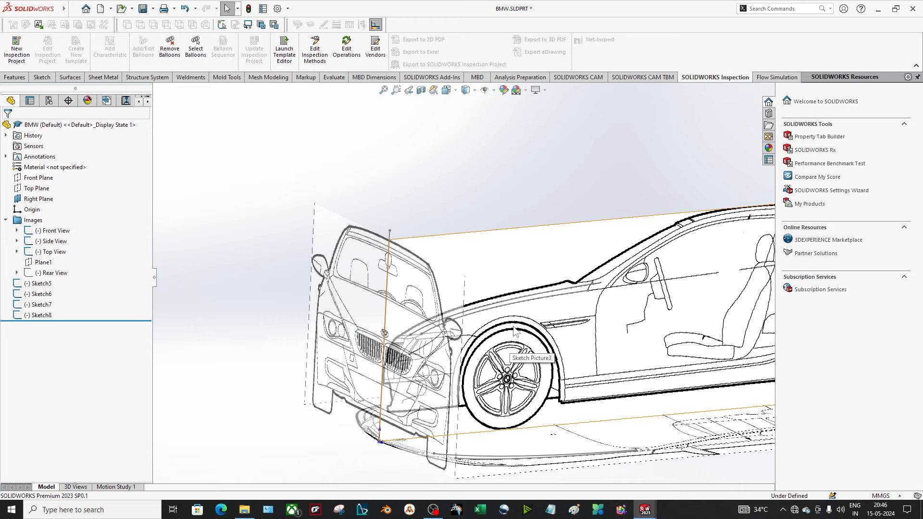
pyautogui.click(7, 79)
pyautogui.click(410, 44)
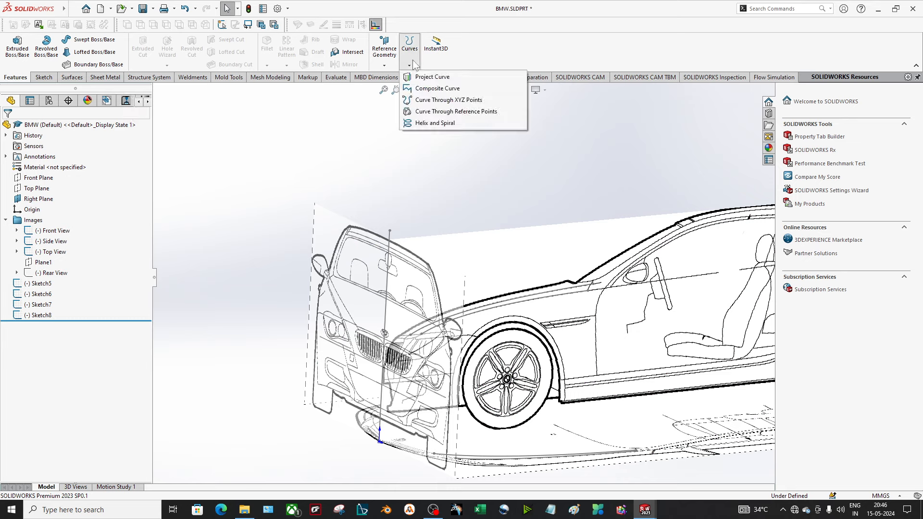
pyautogui.click(432, 76)
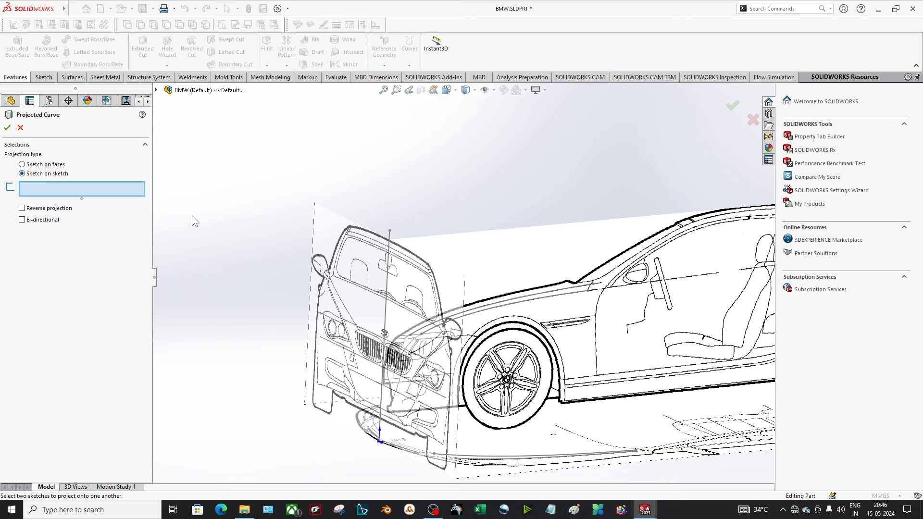
pyautogui.scroll(-2, 609, 446)
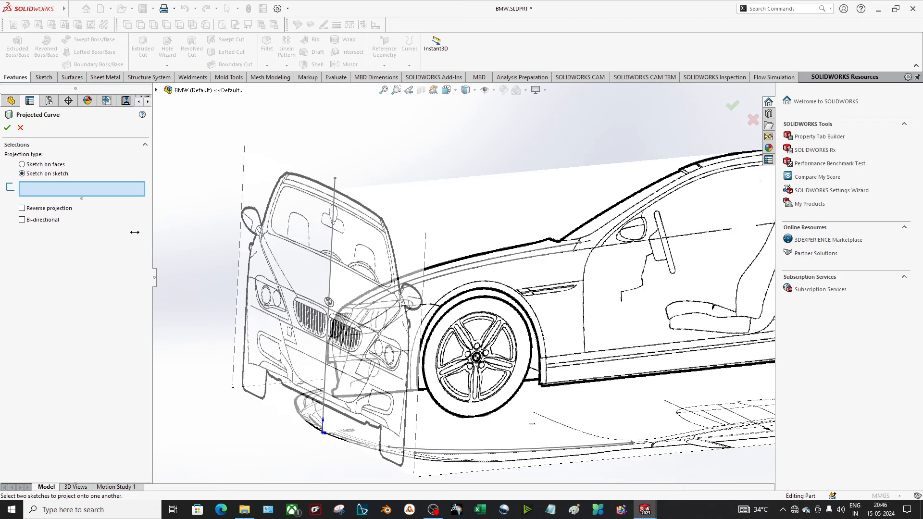
pyautogui.click(156, 91)
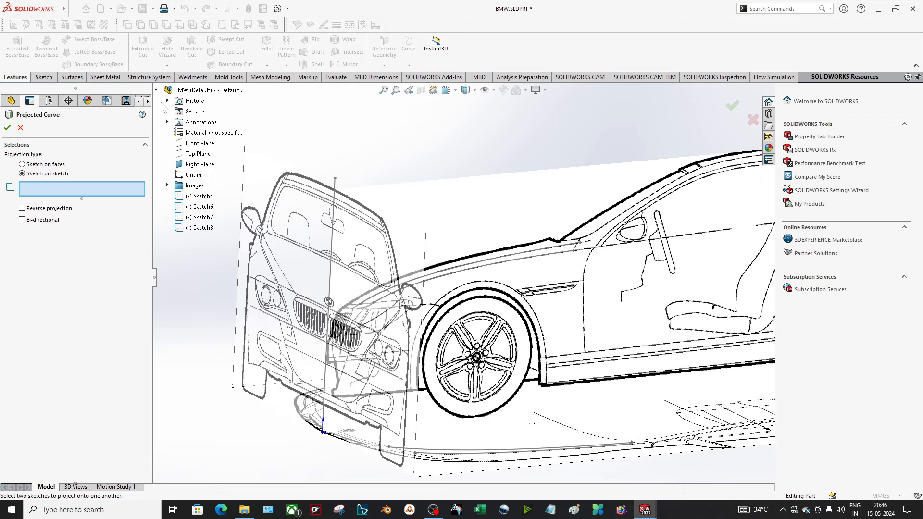
pyautogui.click(202, 196)
pyautogui.click(202, 206)
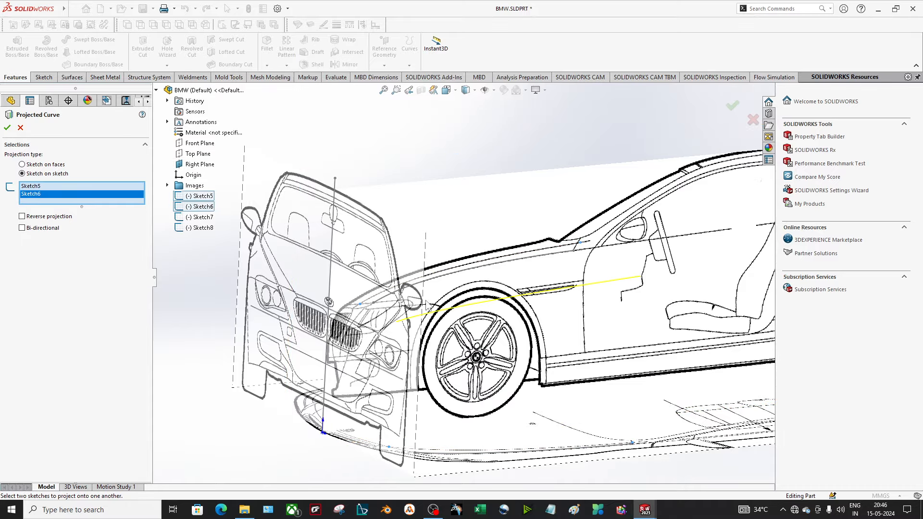
pyautogui.moveTo(631, 332); pyautogui.dragTo(649, 368, button='middle')
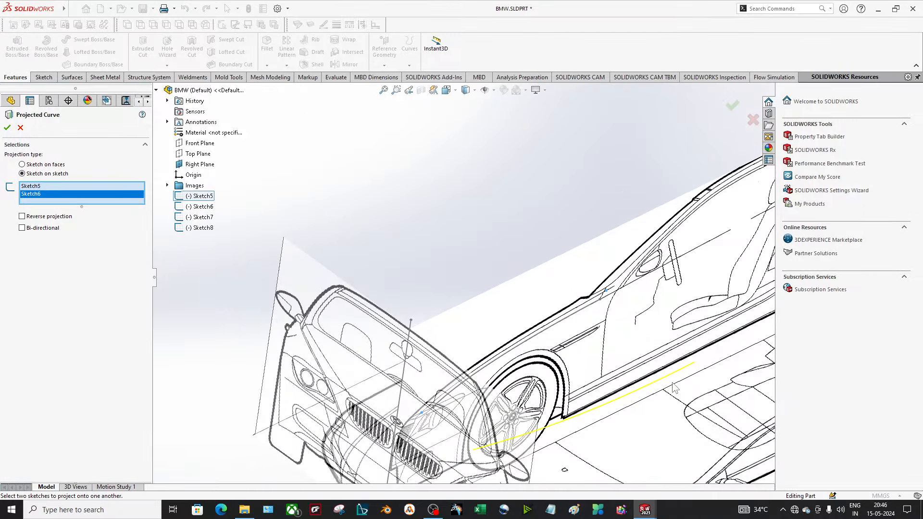
pyautogui.scroll(4, 673, 386)
pyautogui.scroll(-5, 510, 380)
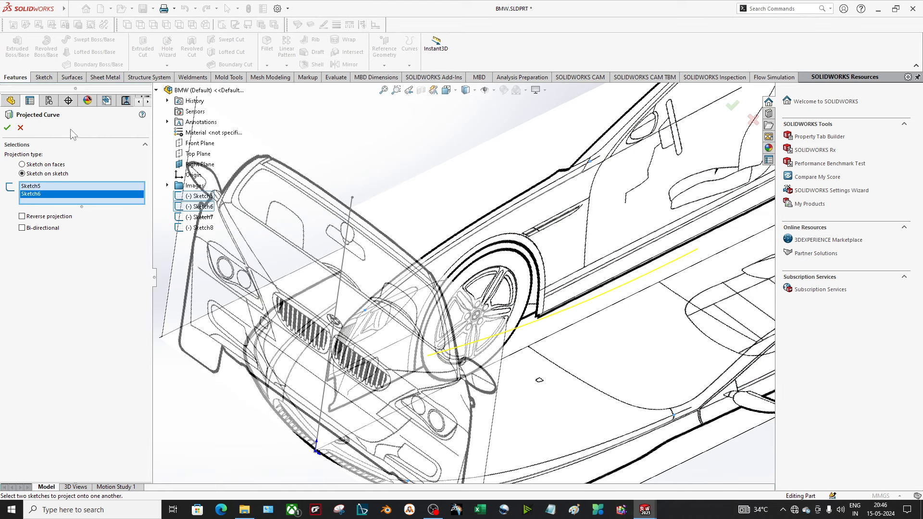
pyautogui.click(7, 128)
# Step: Select the new projected curve and examine its position relative to the front, side and top blueprint images
pyautogui.scroll(4, 359, 202)
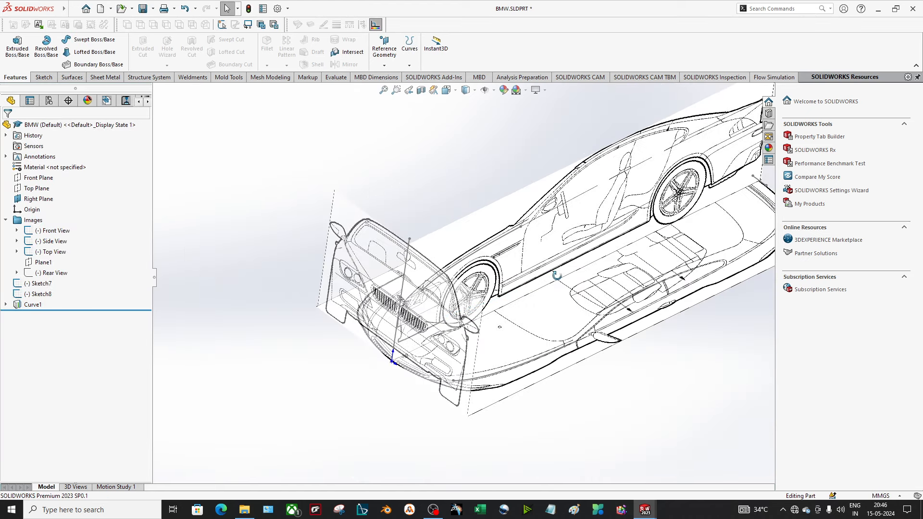
pyautogui.moveTo(556, 276); pyautogui.dragTo(533, 256, button='middle')
pyautogui.click(33, 305)
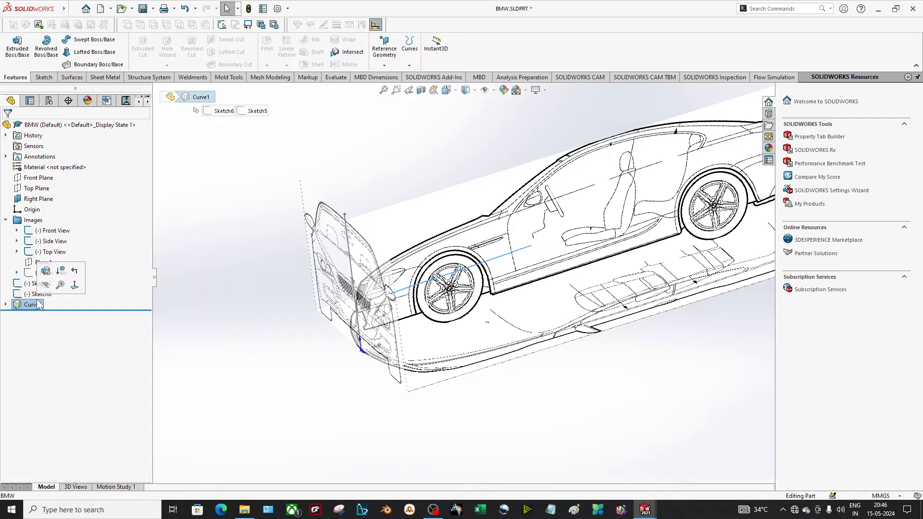
pyautogui.scroll(-4, 448, 326)
pyautogui.moveTo(447, 323)
pyautogui.mouseDown(button='middle')
pyautogui.moveTo(448, 290)
pyautogui.moveTo(474, 288)
pyautogui.moveTo(439, 326)
pyautogui.mouseUp(button='middle')
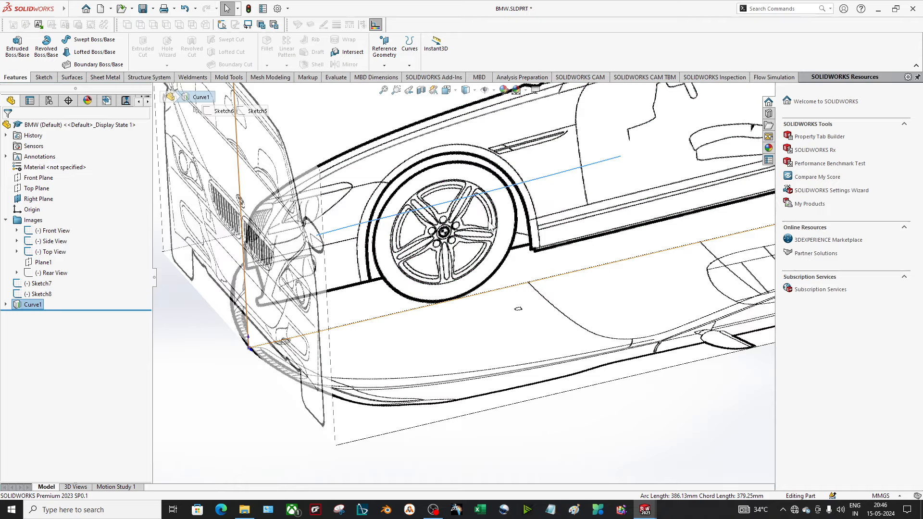
# Step: Examine the Sketch7 spline along the fender line of the top-view blueprint
pyautogui.scroll(3, 466, 226)
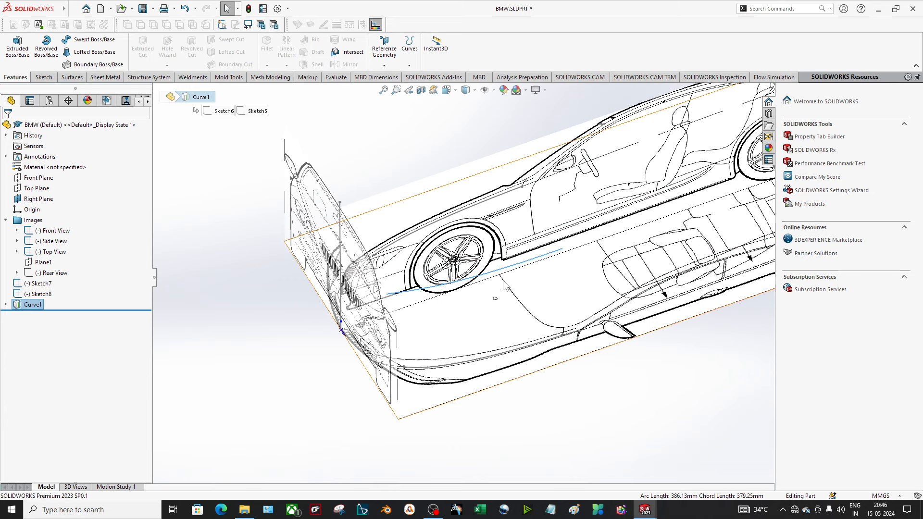
pyautogui.press('Escape')
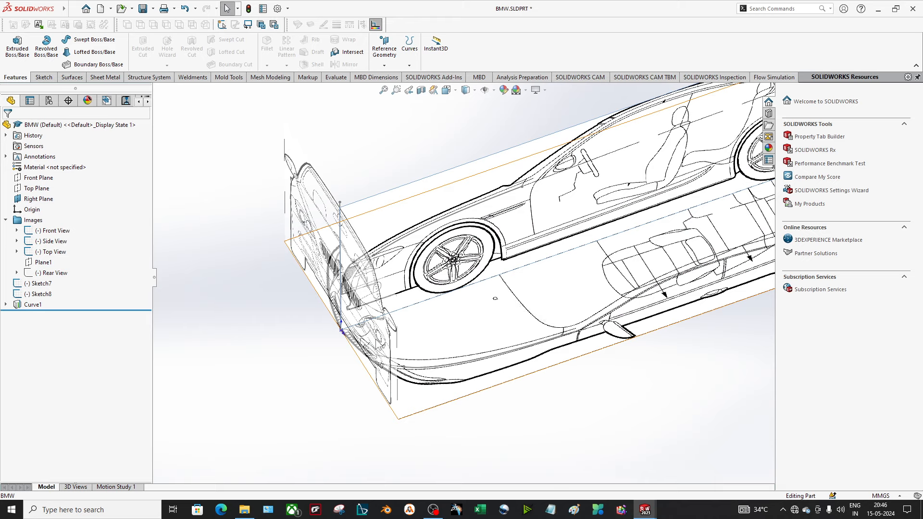
pyautogui.moveTo(521, 398); pyautogui.dragTo(521, 346, button='middle')
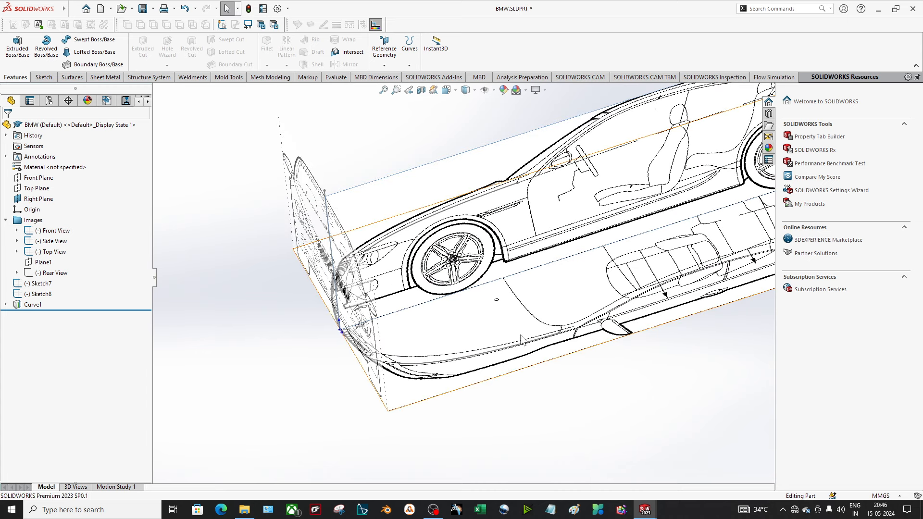
pyautogui.scroll(-2, 382, 339)
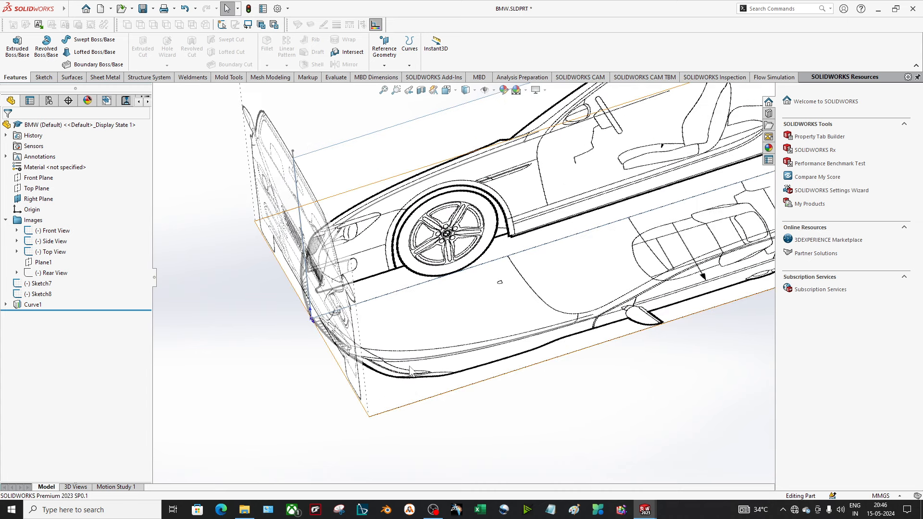
pyautogui.scroll(-4, 381, 339)
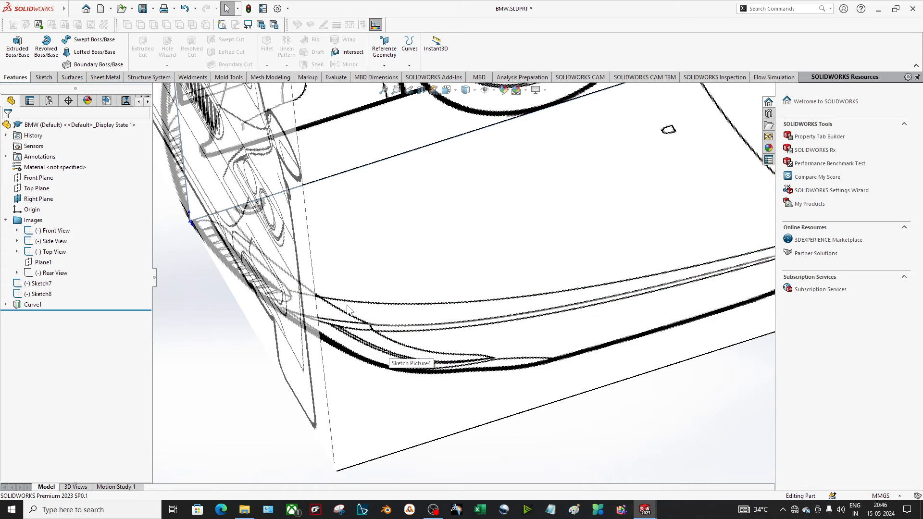
pyautogui.click(384, 328)
pyautogui.scroll(3, 681, 313)
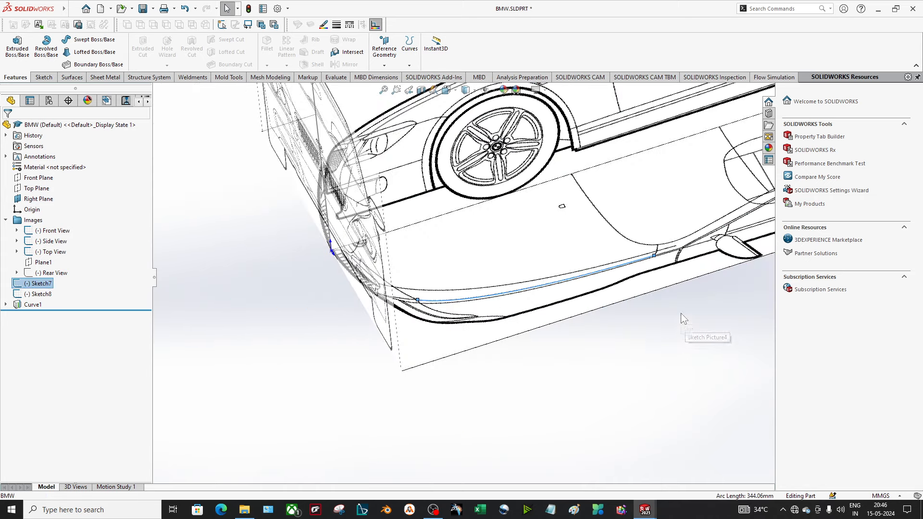
pyautogui.scroll(-2, 634, 273)
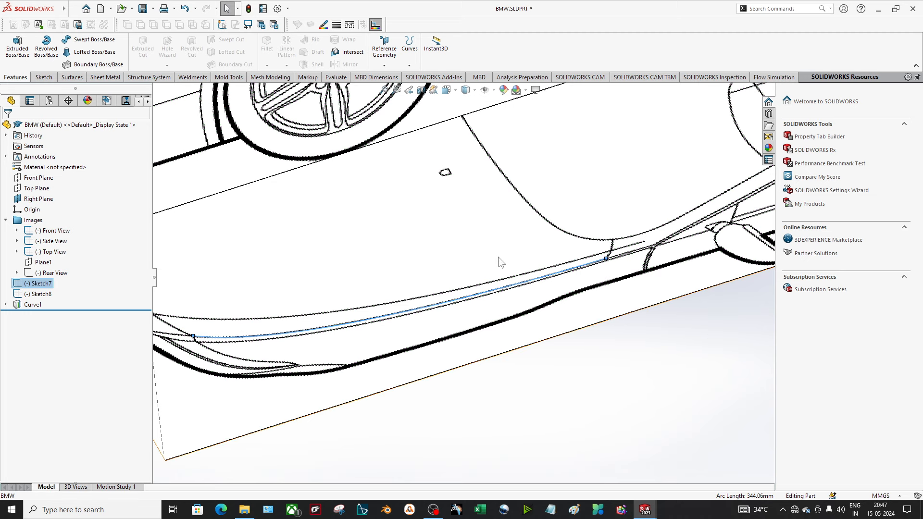
pyautogui.scroll(3, 334, 339)
pyautogui.click(375, 375)
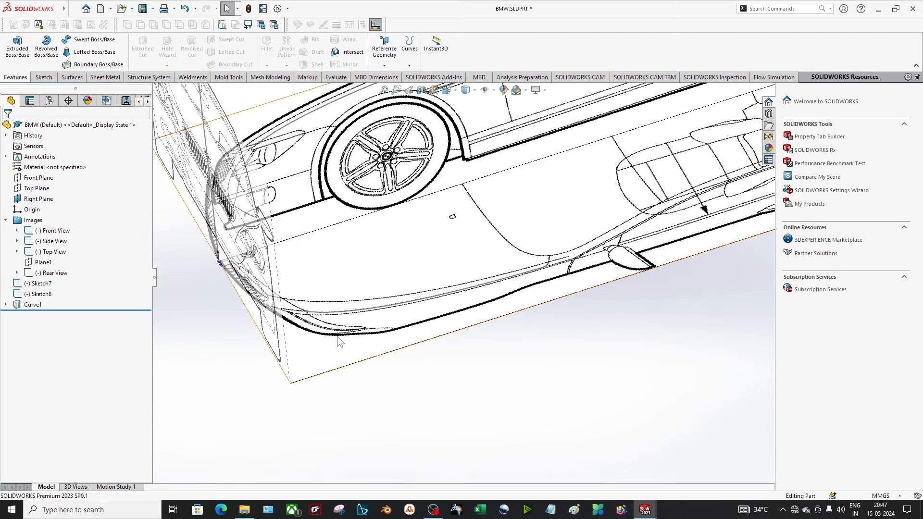
pyautogui.click(350, 316)
pyautogui.scroll(2, 436, 367)
# Step: Open Sketch8 for editing, inspect its spline along the fender line of the side-view blueprint, and exit the sketch
pyautogui.moveTo(398, 302)
pyautogui.mouseDown(button='middle')
pyautogui.moveTo(402, 292)
pyautogui.moveTo(380, 269)
pyautogui.mouseUp(button='middle')
pyautogui.scroll(-3, 355, 161)
pyautogui.click(41, 294)
pyautogui.scroll(-2, 411, 190)
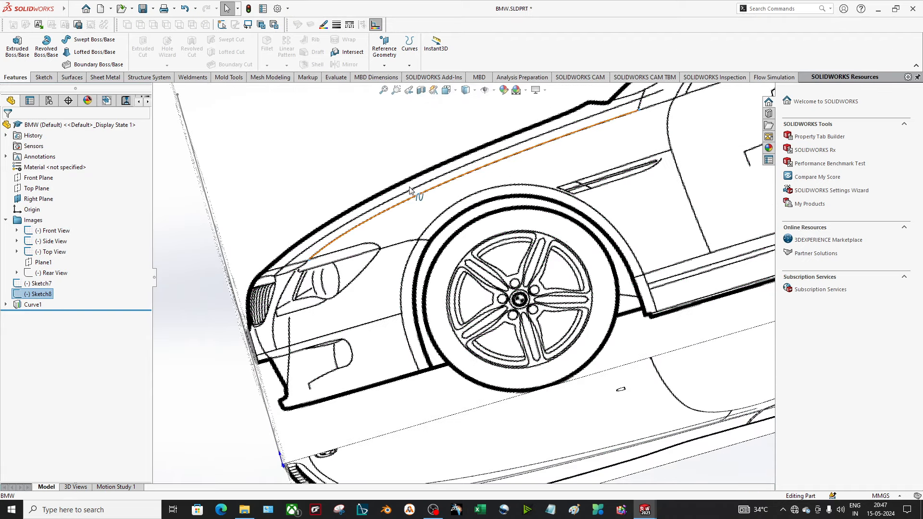
pyautogui.rightClick(40, 294)
pyautogui.click(66, 264)
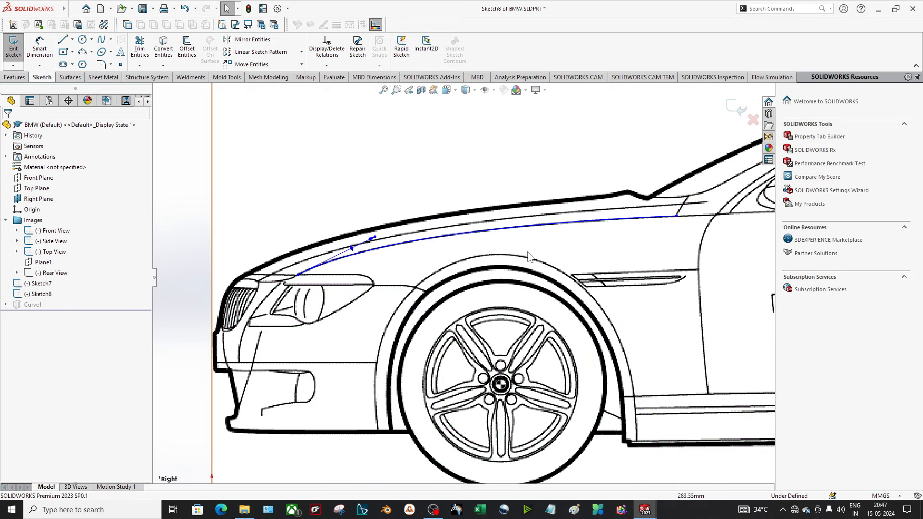
pyautogui.scroll(2, 531, 257)
pyautogui.click(735, 108)
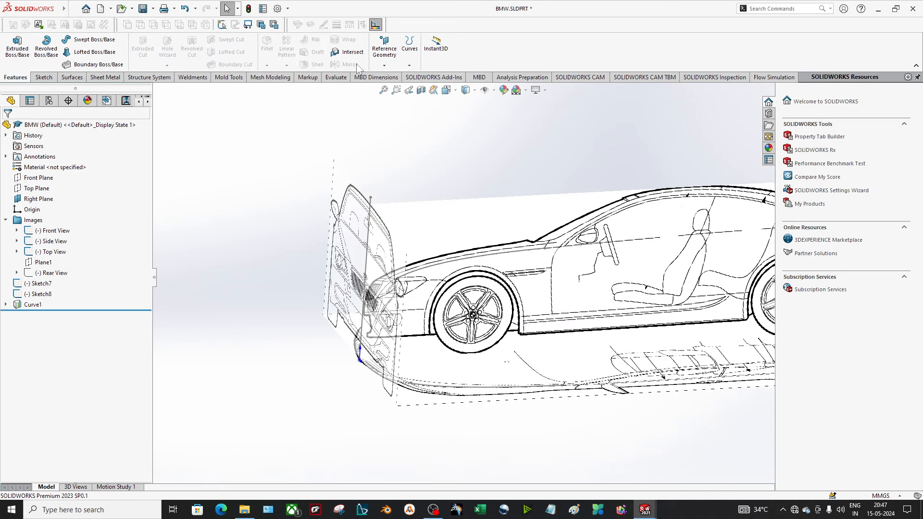
# Step: Create a projected curve from Sketch7 and Sketch8 with the Sketch on sketch type, and compare it with Curve1
pyautogui.click(410, 43)
pyautogui.click(433, 92)
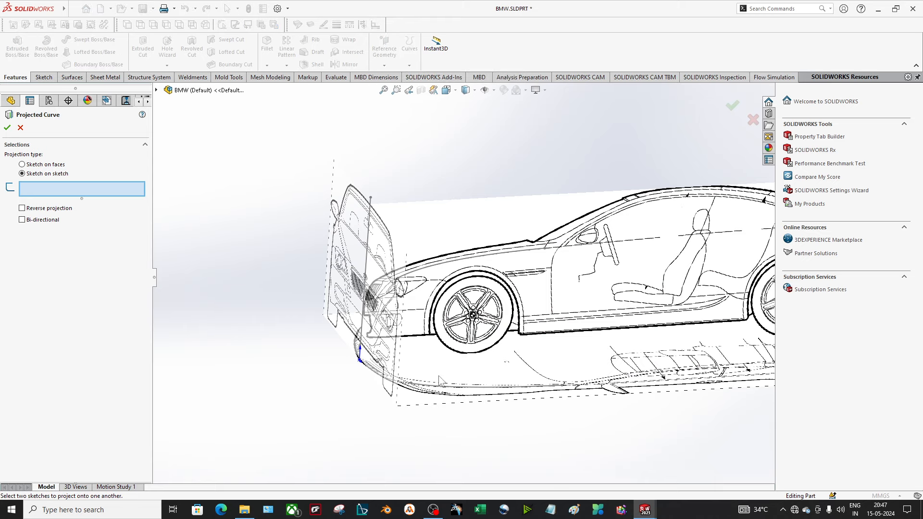
pyautogui.click(157, 90)
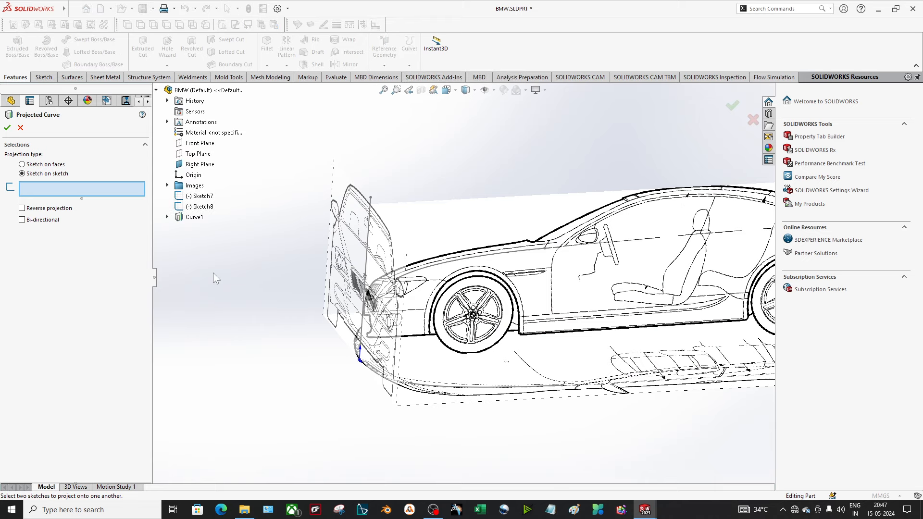
pyautogui.click(200, 196)
pyautogui.click(200, 206)
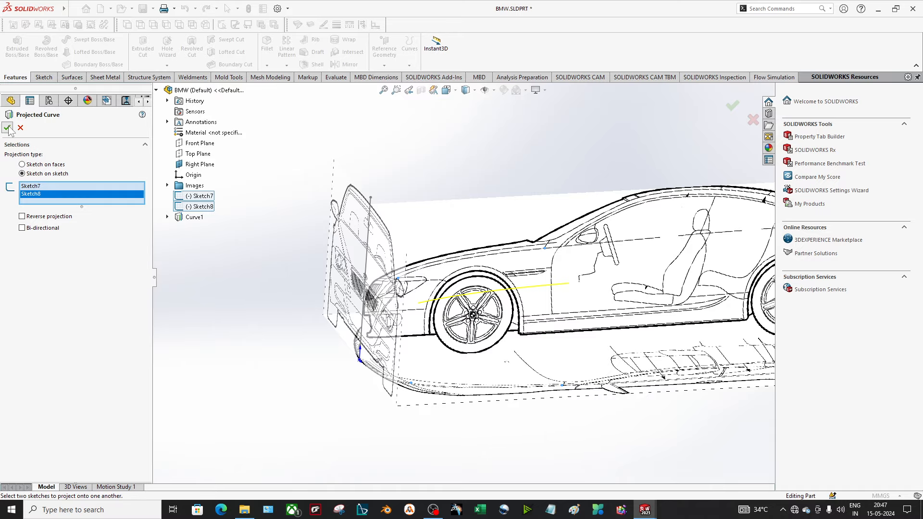
pyautogui.click(9, 129)
pyautogui.click(216, 263)
pyautogui.moveTo(558, 332); pyautogui.dragTo(568, 379, button='middle')
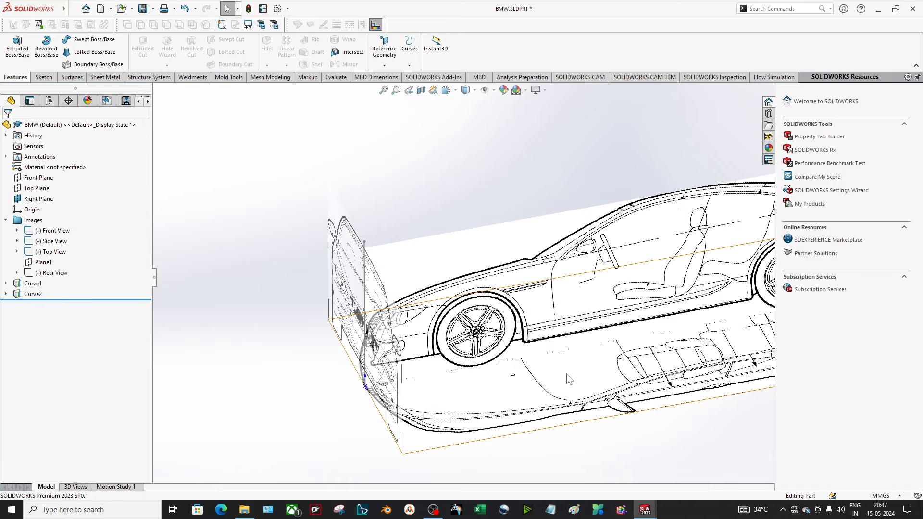
pyautogui.click(35, 284)
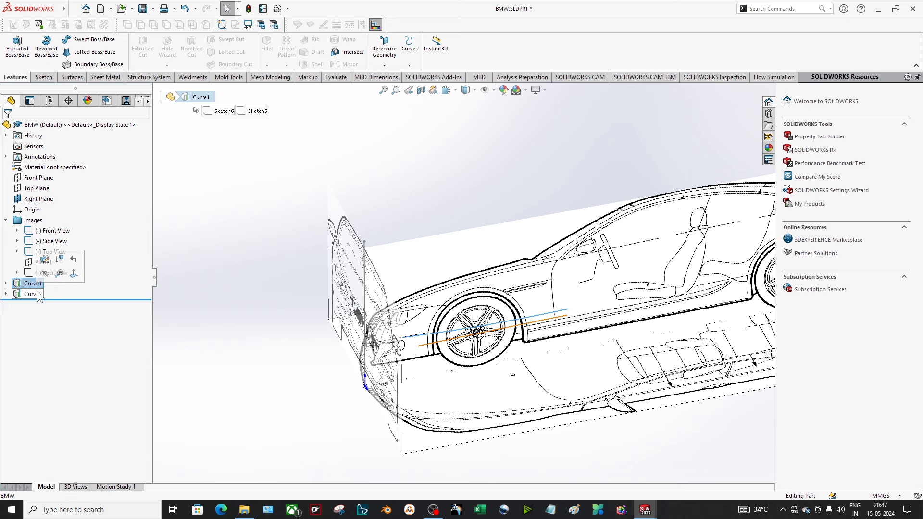
pyautogui.scroll(-3, 242, 364)
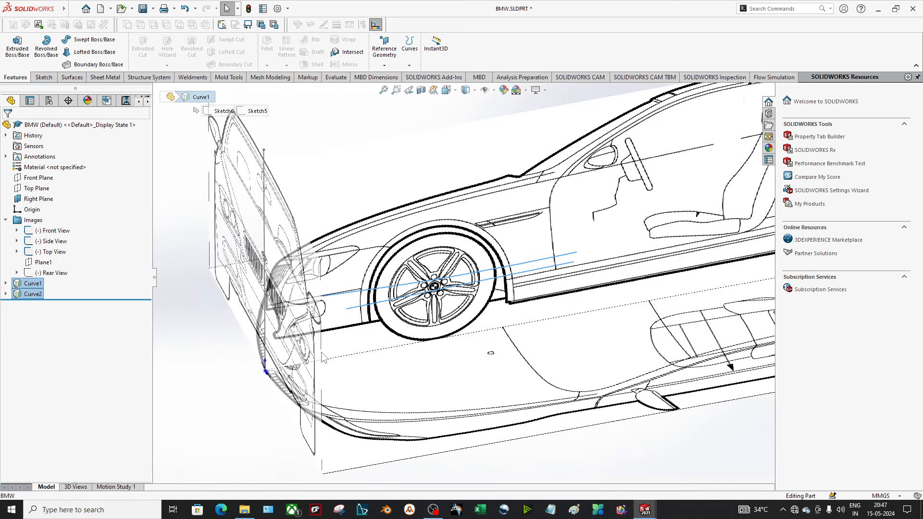
pyautogui.click(191, 301)
# Step: Convert Curve1 into a new 3D sketch and exit the sketch
pyautogui.click(6, 284)
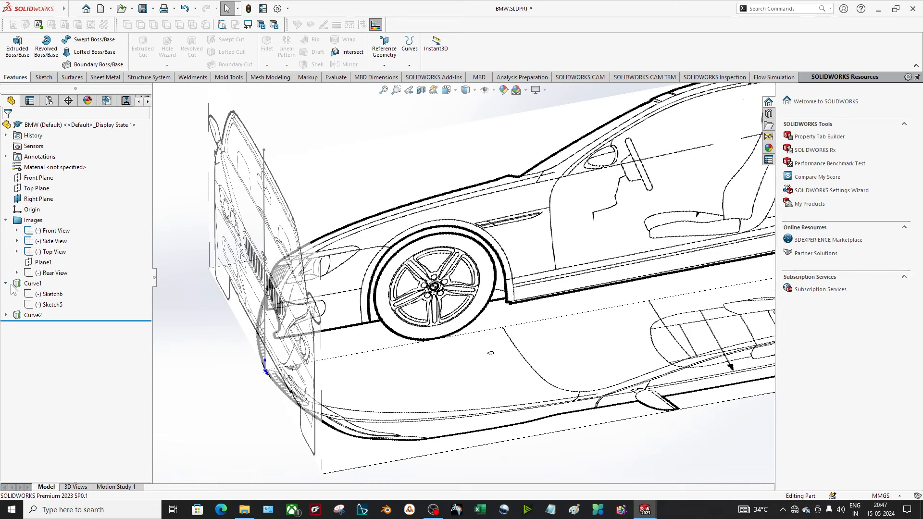
pyautogui.click(31, 284)
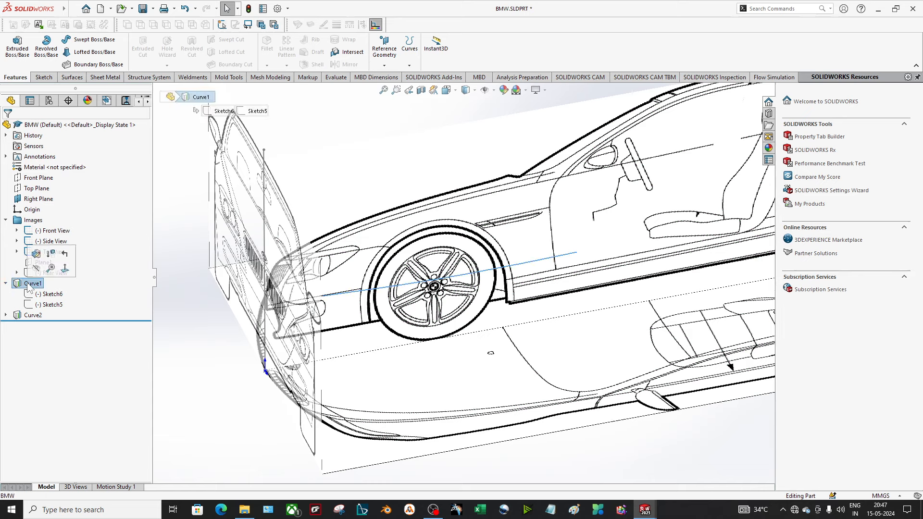
pyautogui.click(44, 77)
pyautogui.click(13, 65)
pyautogui.click(22, 85)
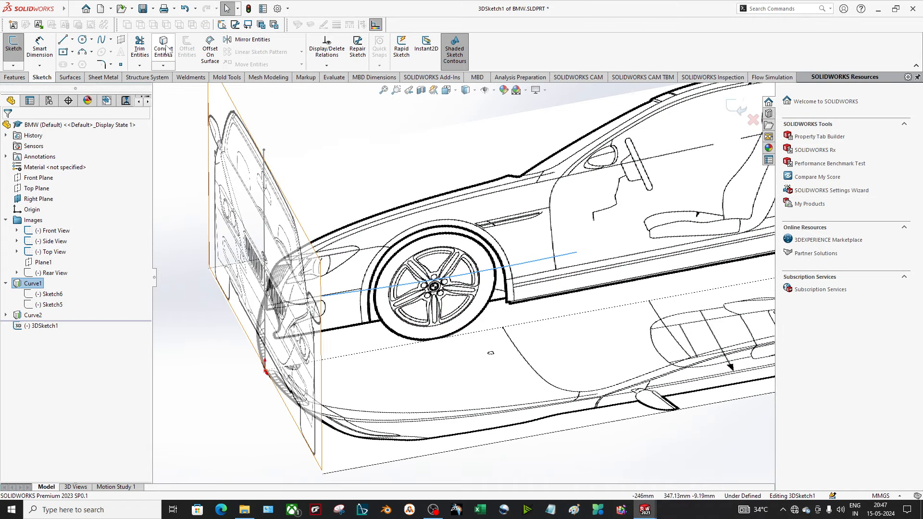
pyautogui.scroll(-5, 429, 353)
pyautogui.scroll(3, 428, 354)
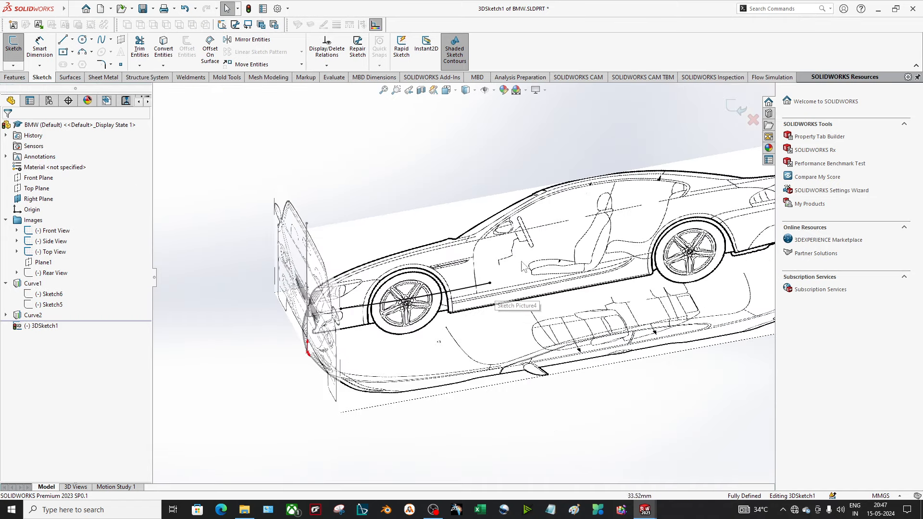
pyautogui.click(730, 111)
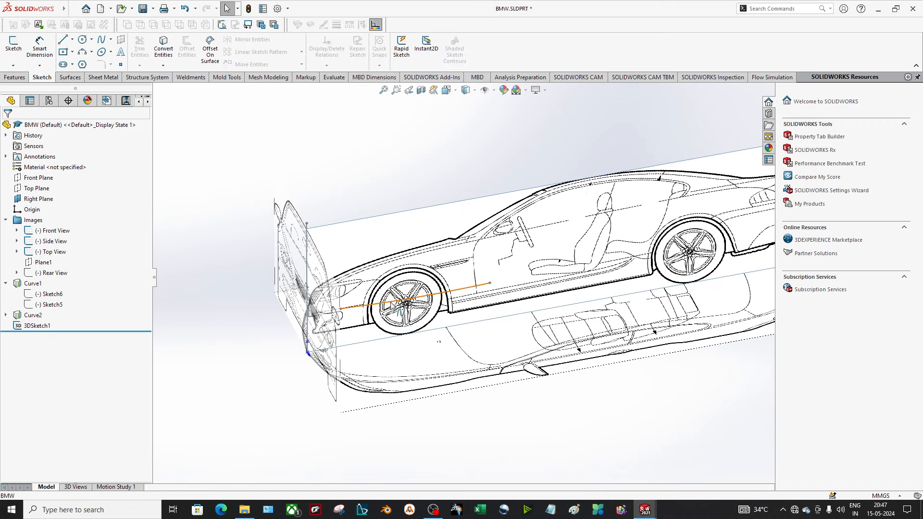
# Step: Convert Curve2 into a second 3D sketch and exit the sketch
pyautogui.click(33, 315)
pyautogui.click(13, 64)
pyautogui.click(22, 86)
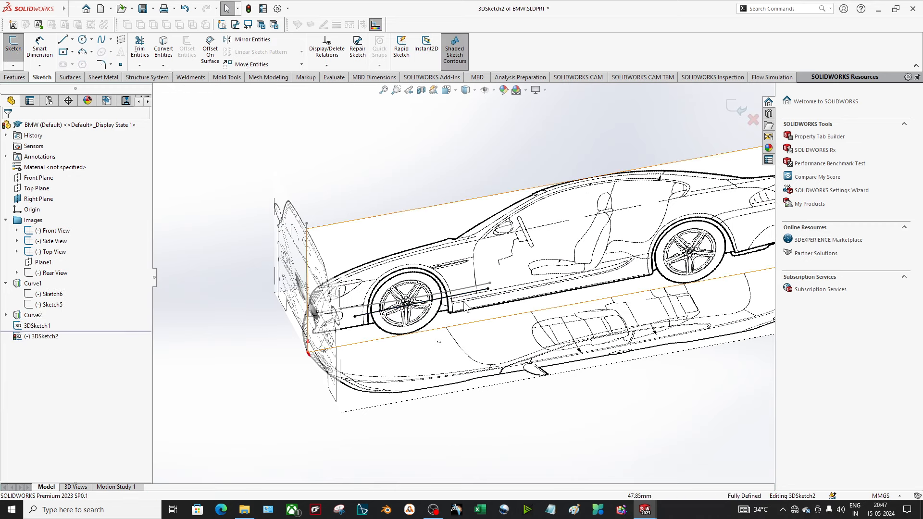
pyautogui.click(736, 109)
# Step: Select both 3D sketch curves and check their alignment with the hood and fender lines in the top and right views
pyautogui.moveTo(384, 307); pyautogui.dragTo(419, 382, button='middle')
pyautogui.moveTo(404, 324); pyautogui.dragTo(378, 293, button='middle')
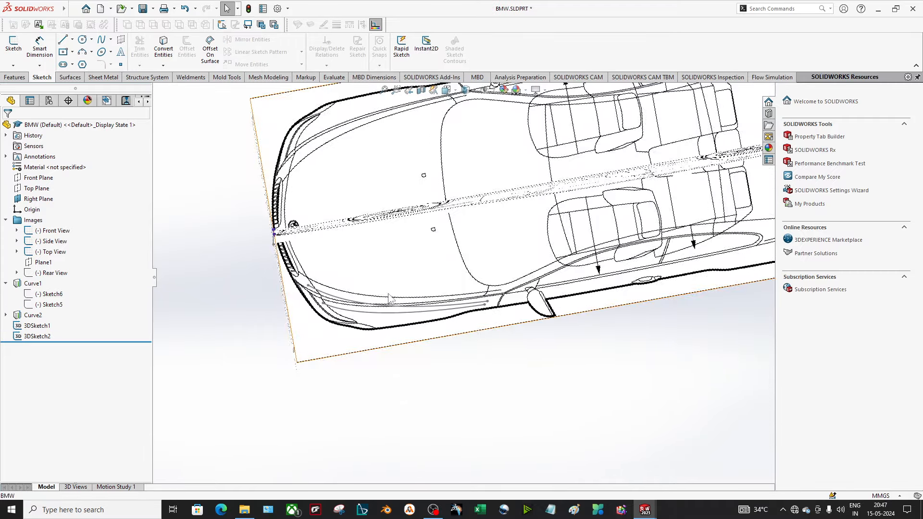
pyautogui.press('space')
pyautogui.click(333, 294)
pyautogui.scroll(-5, 301, 331)
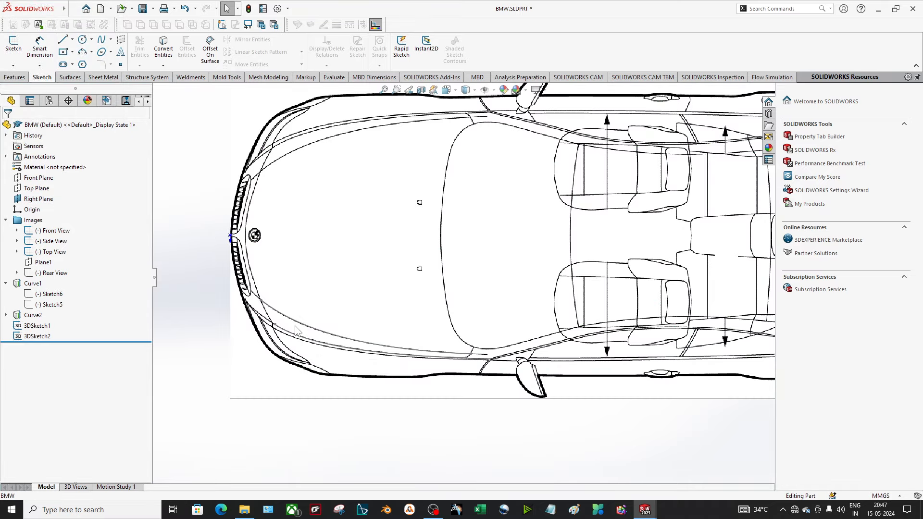
pyautogui.click(455, 359)
pyautogui.keyDown('ctrl'); pyautogui.click(458, 364); pyautogui.keyUp('ctrl')
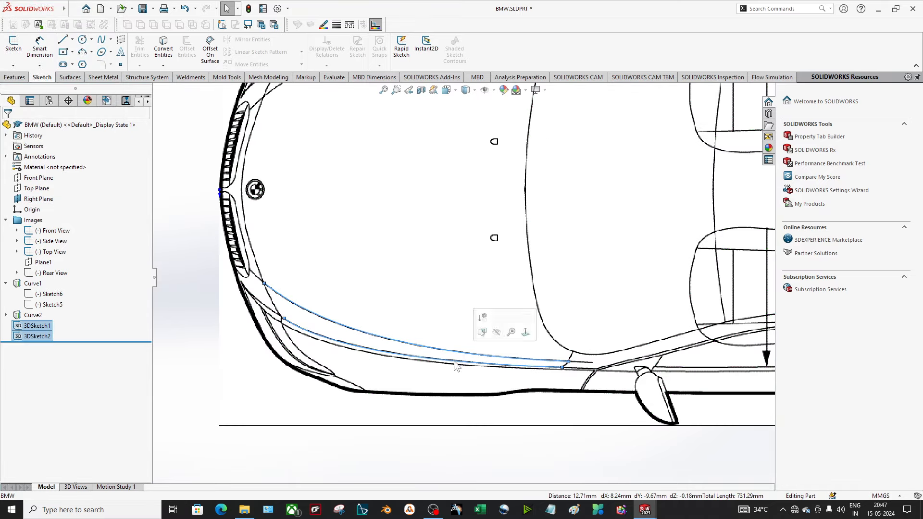
pyautogui.moveTo(474, 394); pyautogui.dragTo(487, 279, button='middle')
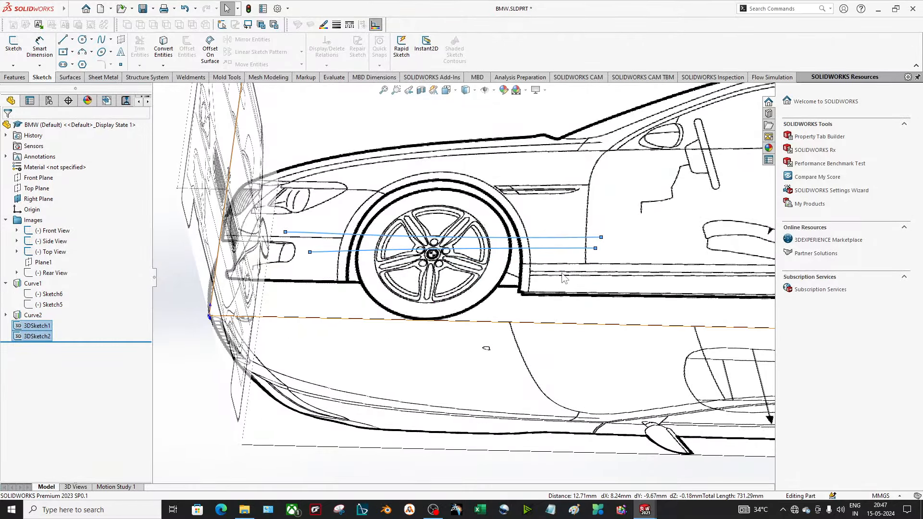
pyautogui.moveTo(529, 310); pyautogui.dragTo(518, 201, button='middle')
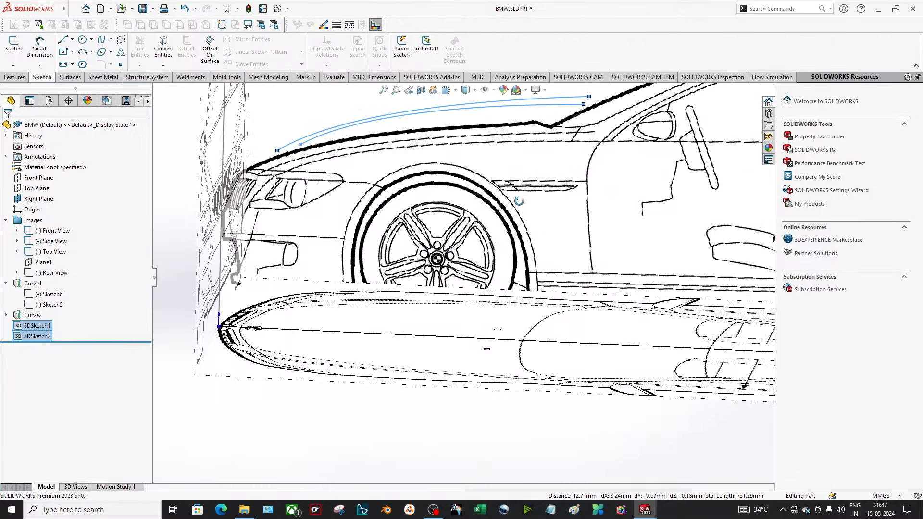
pyautogui.press('space')
pyautogui.click(355, 317)
pyautogui.scroll(-5, 259, 274)
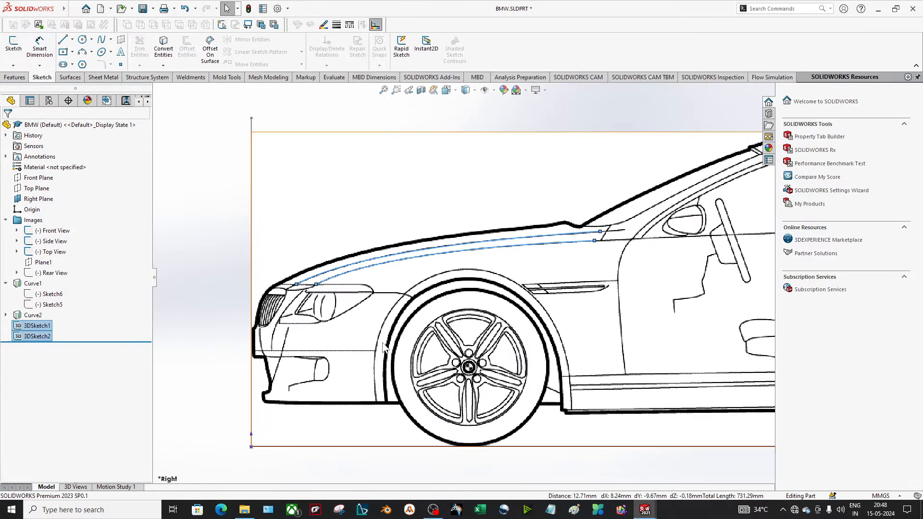
pyautogui.press('space')
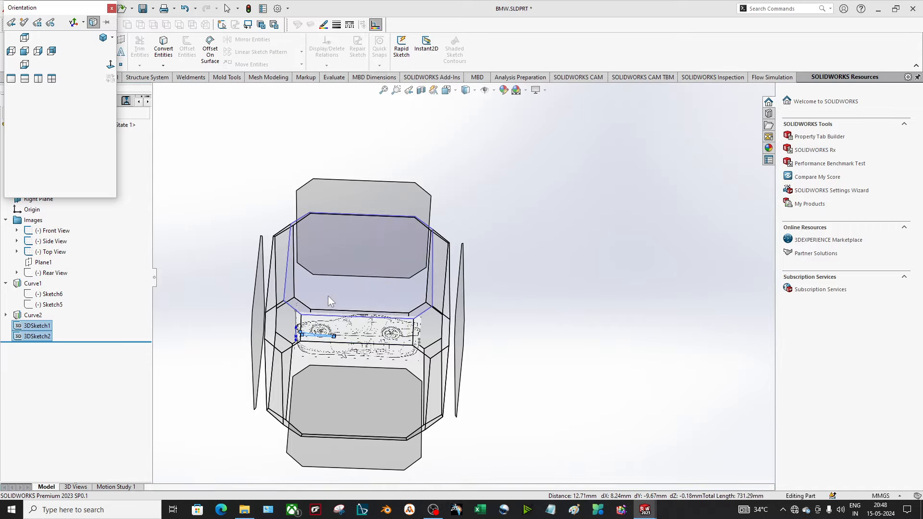
pyautogui.click(328, 300)
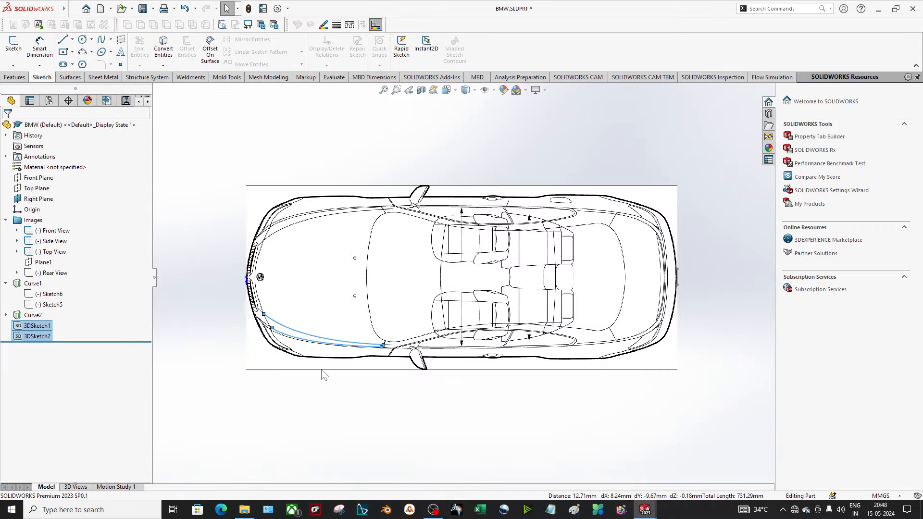
pyautogui.scroll(-3, 307, 348)
pyautogui.scroll(3, 449, 401)
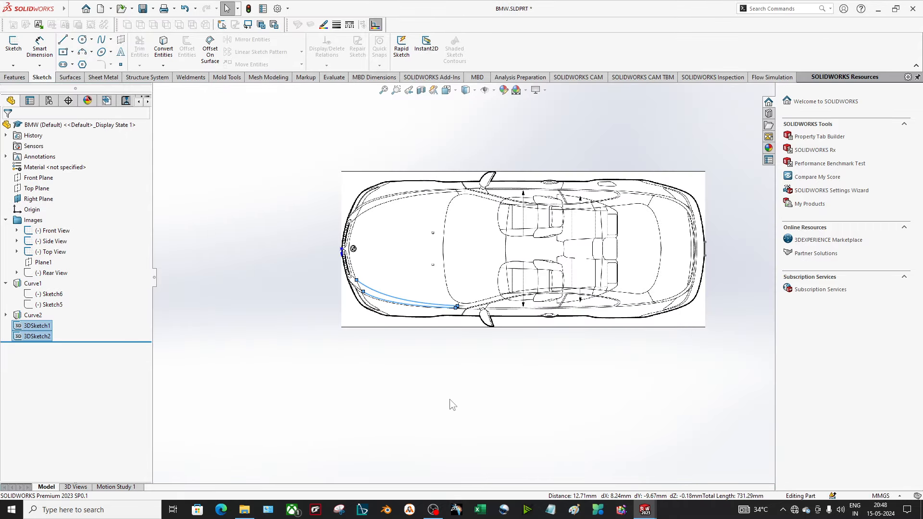
pyautogui.moveTo(450, 402); pyautogui.dragTo(404, 358, button='middle')
pyautogui.click(202, 220)
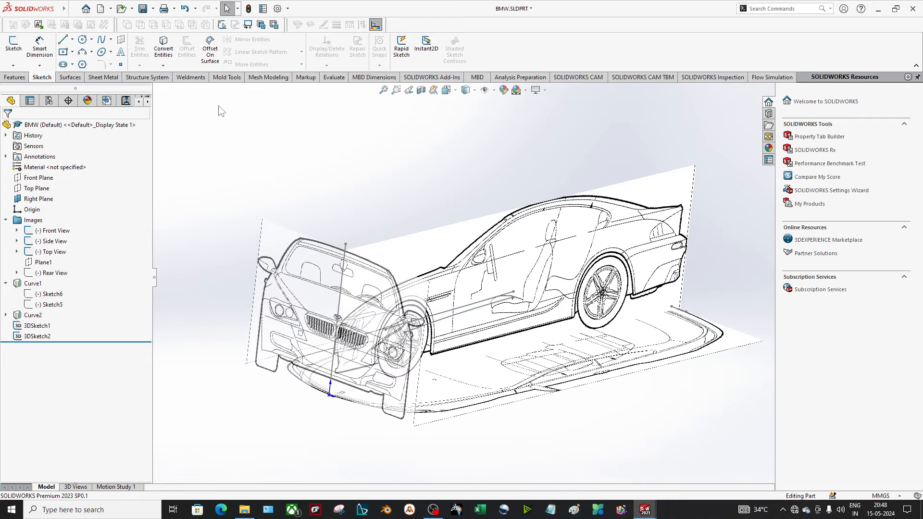
# Step: Create a lofted surface between the profiles 3DSketch2 and 3DSketch1 along the hood and fender edge
pyautogui.click(70, 77)
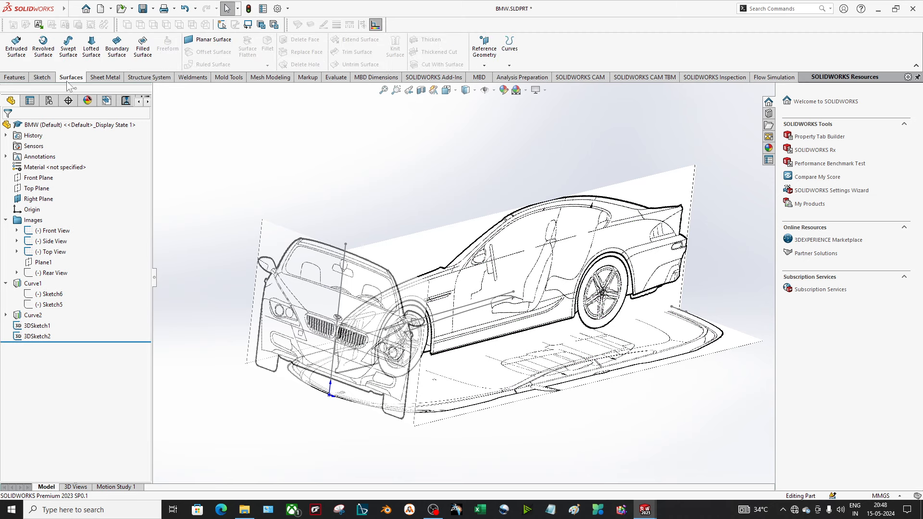
pyautogui.click(92, 46)
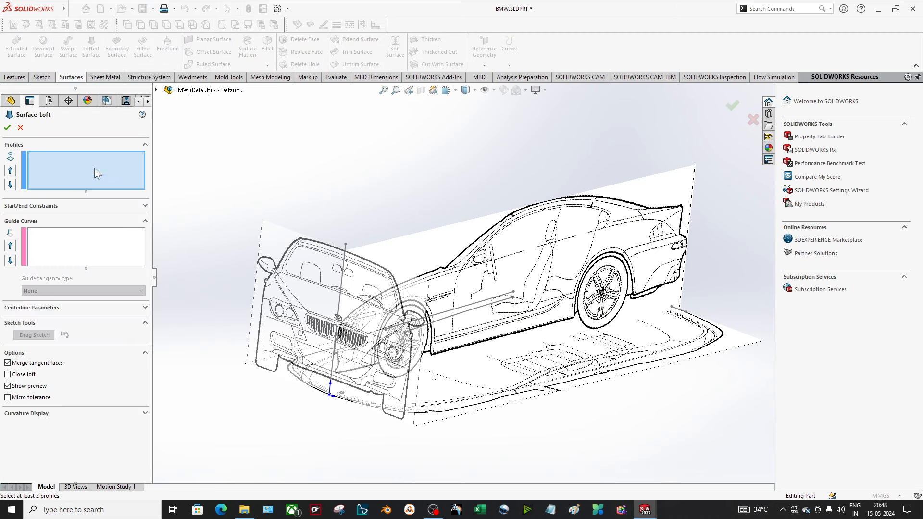
pyautogui.click(437, 317)
pyautogui.click(439, 319)
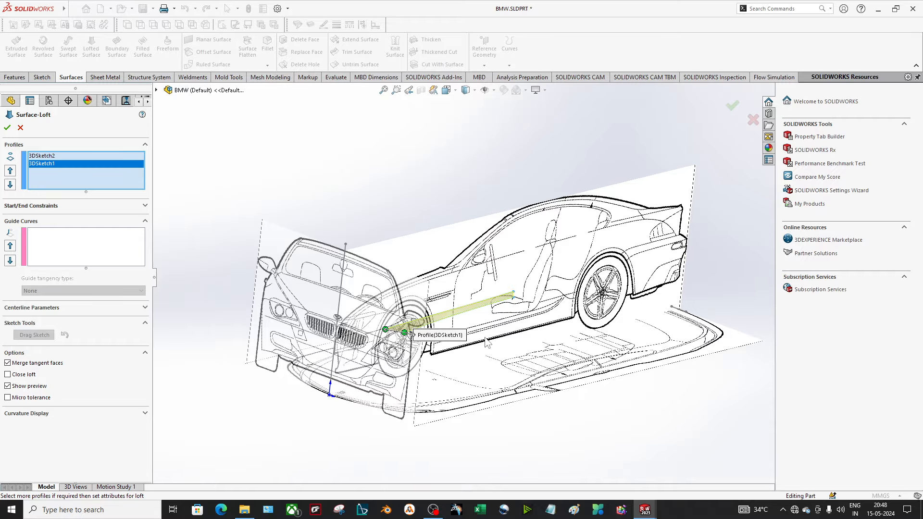
pyautogui.moveTo(488, 342); pyautogui.dragTo(473, 377, button='middle')
pyautogui.click(8, 130)
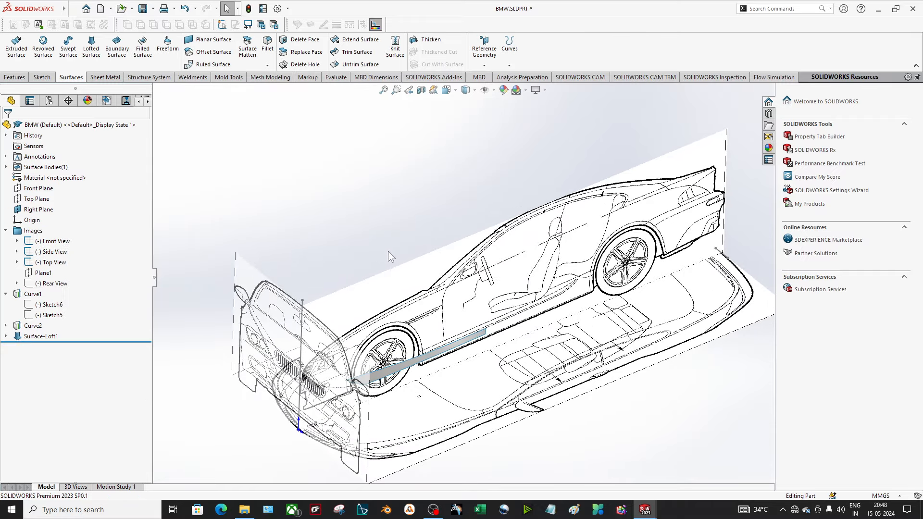
# Step: Examine the new lofted strip against the hood and fender lines in the side, top and front blueprint images
pyautogui.moveTo(444, 409); pyautogui.dragTo(438, 453, button='middle')
pyautogui.scroll(-2, 426, 419)
pyautogui.scroll(-3, 448, 422)
pyautogui.moveTo(527, 382); pyautogui.dragTo(454, 387, button='middle')
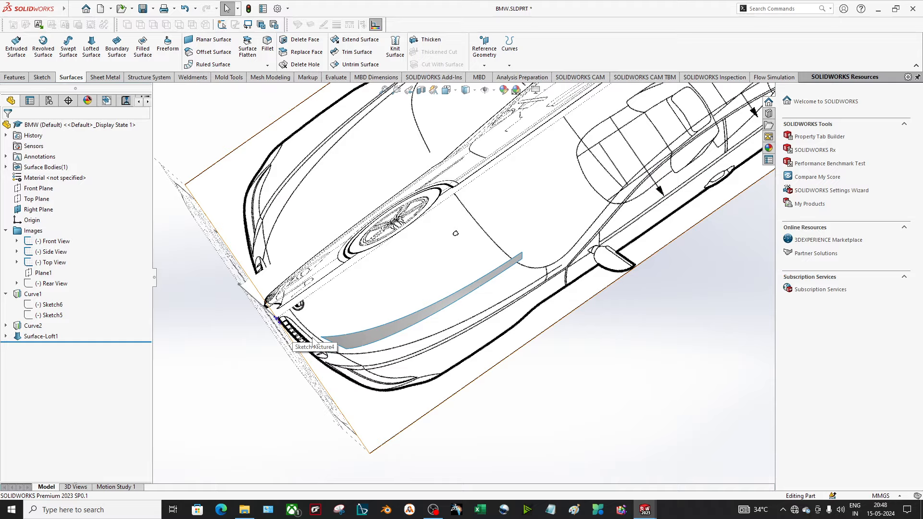
pyautogui.moveTo(523, 391); pyautogui.dragTo(581, 285, button='middle')
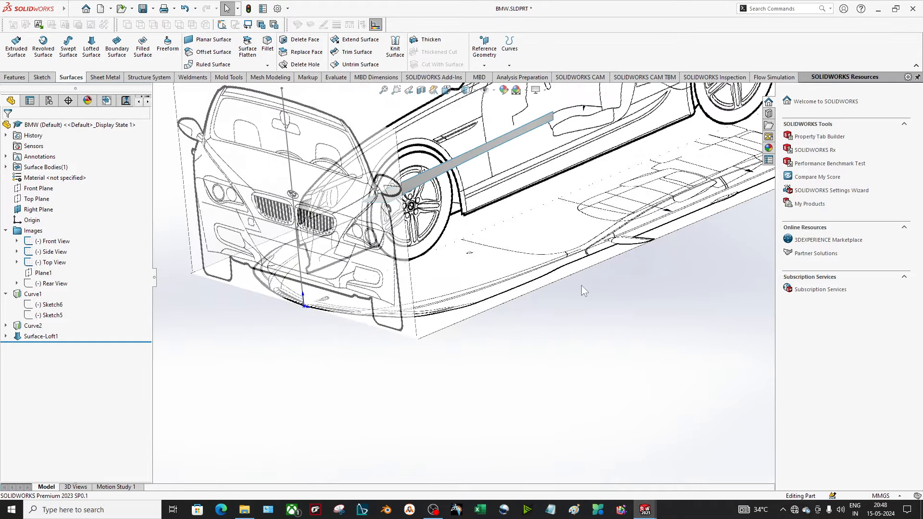
pyautogui.scroll(3, 582, 285)
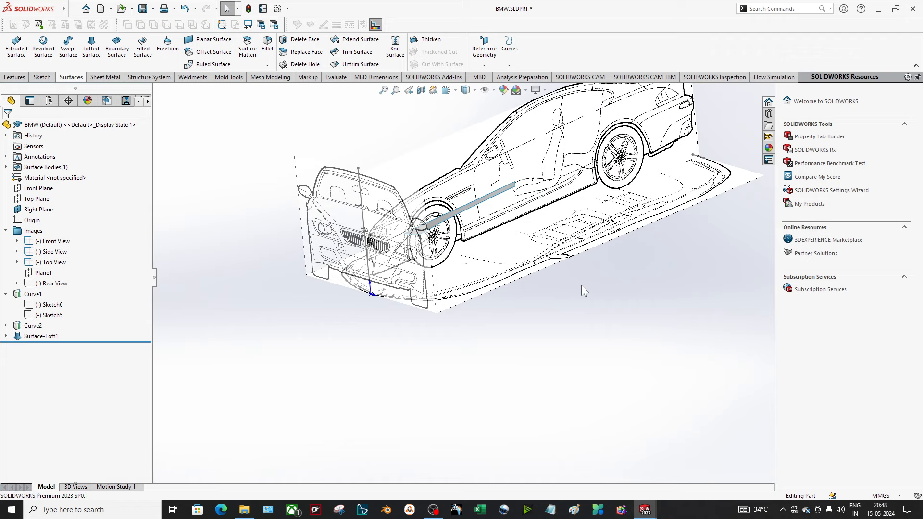
pyautogui.scroll(-4, 505, 185)
pyautogui.moveTo(516, 280); pyautogui.dragTo(433, 307, button='middle')
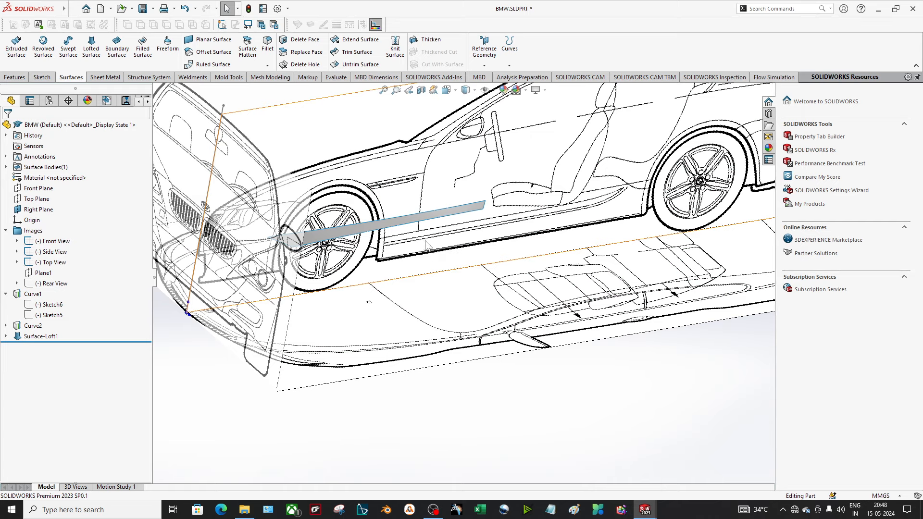
pyautogui.scroll(2, 464, 202)
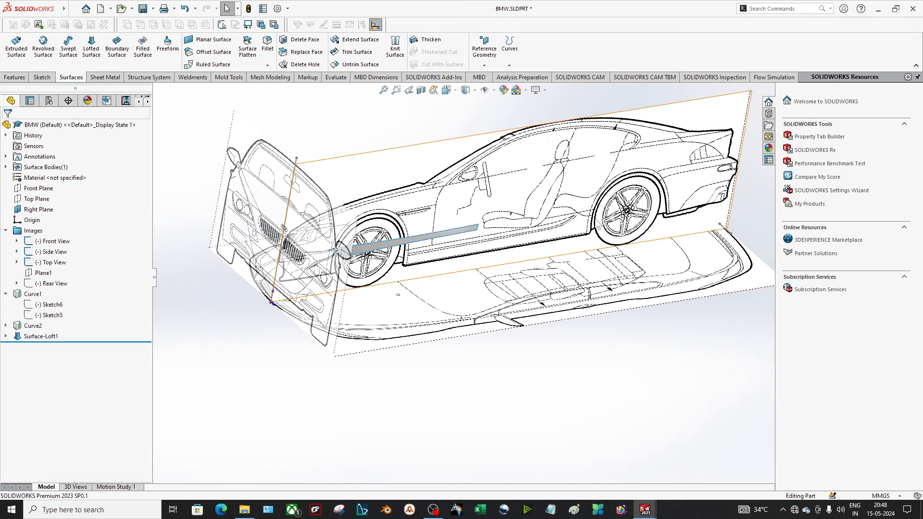
pyautogui.scroll(-3, 439, 226)
pyautogui.scroll(-4, 430, 266)
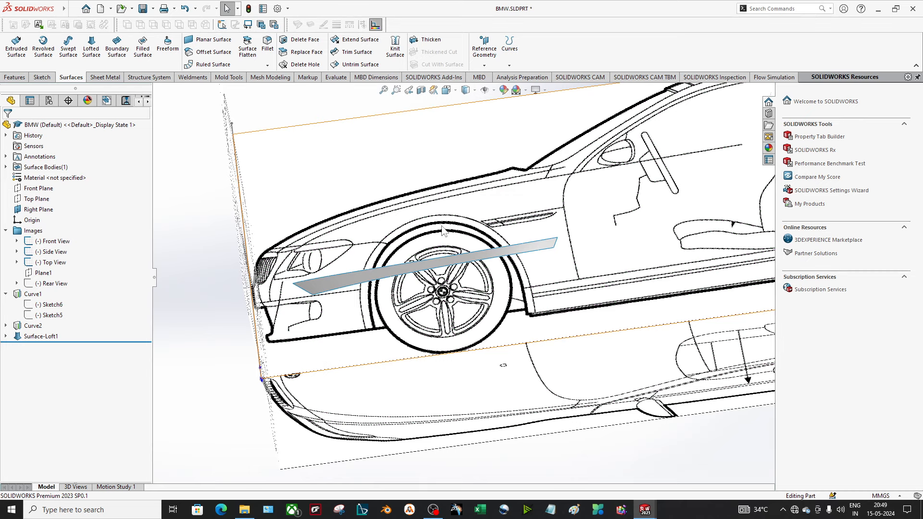
pyautogui.scroll(-2, 306, 249)
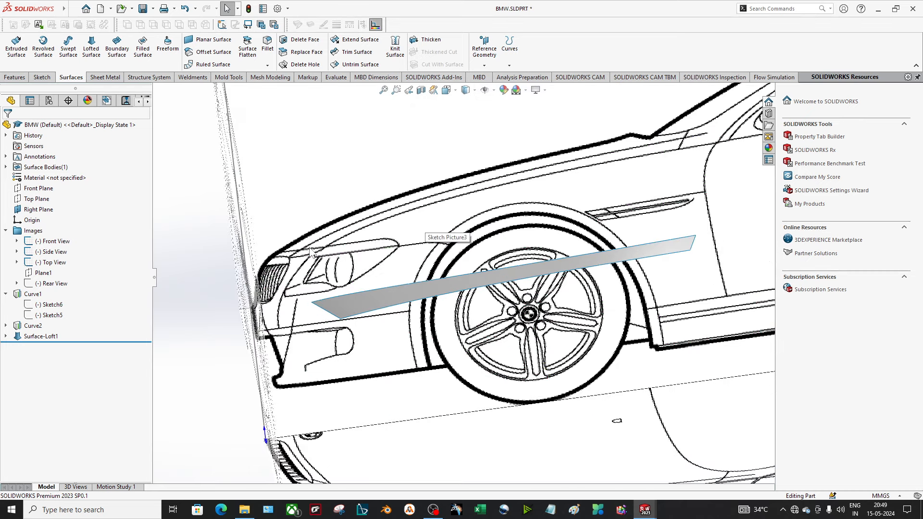
pyautogui.moveTo(522, 267); pyautogui.dragTo(416, 294, button='middle')
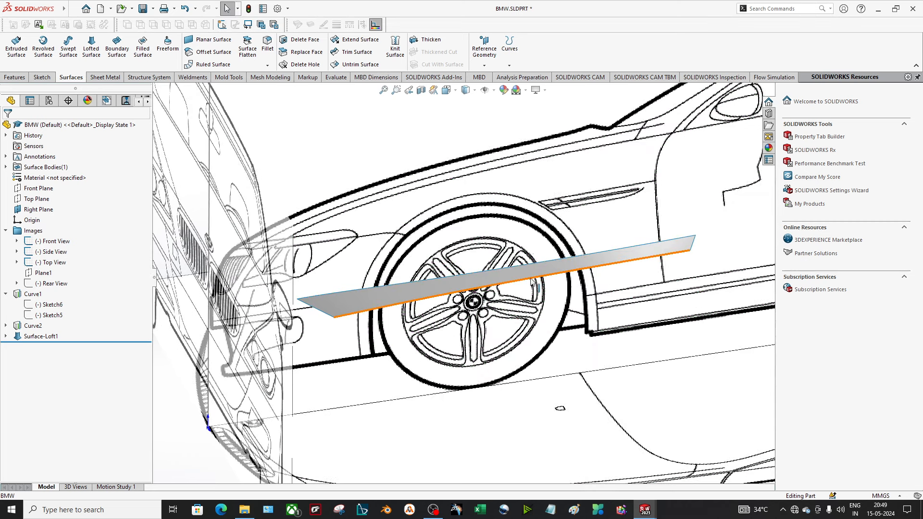
pyautogui.click(411, 293)
pyautogui.scroll(1, 481, 301)
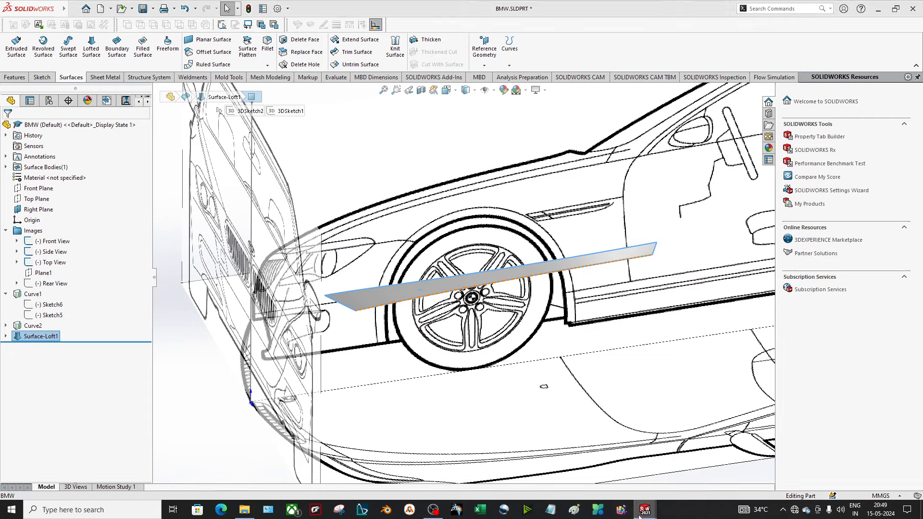
# Step: Switch to 23.SLDPRT, inspect the matching strip between hood and fender on the finished body, and return to BMW.SLDPRT
pyautogui.moveTo(645, 510)
pyautogui.click(683, 476)
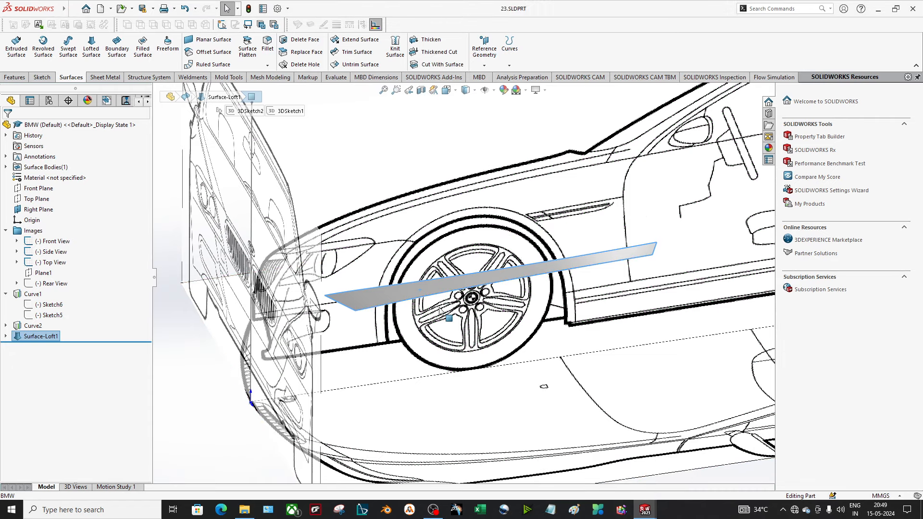
pyautogui.scroll(2, 304, 291)
pyautogui.scroll(4, 302, 298)
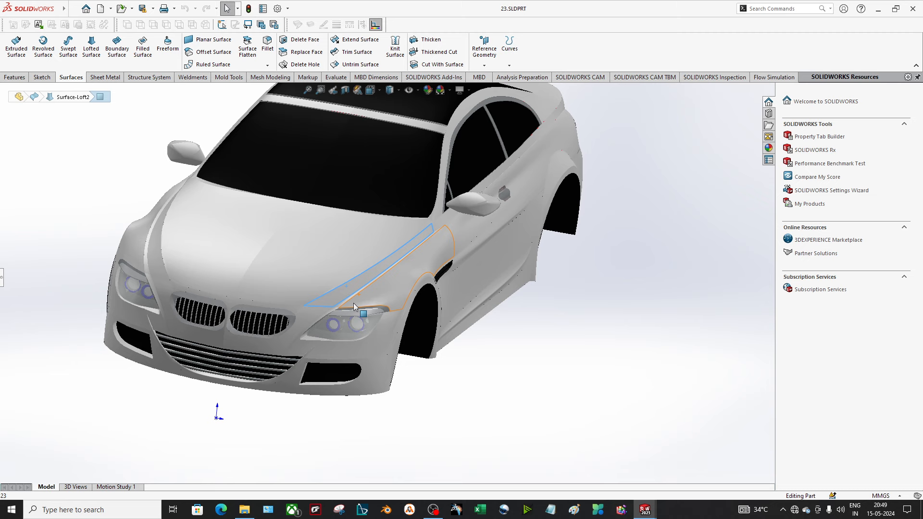
pyautogui.moveTo(353, 303); pyautogui.dragTo(394, 289, button='middle')
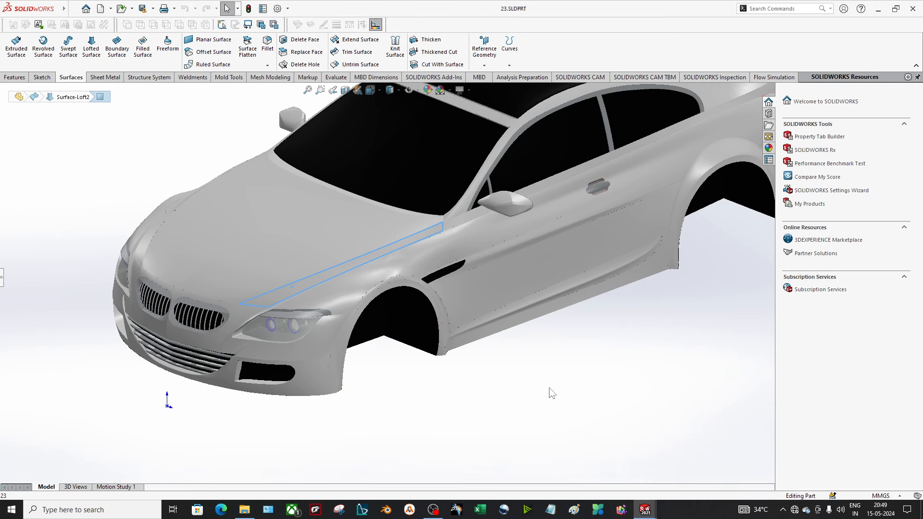
pyautogui.moveTo(645, 510)
pyautogui.click(621, 475)
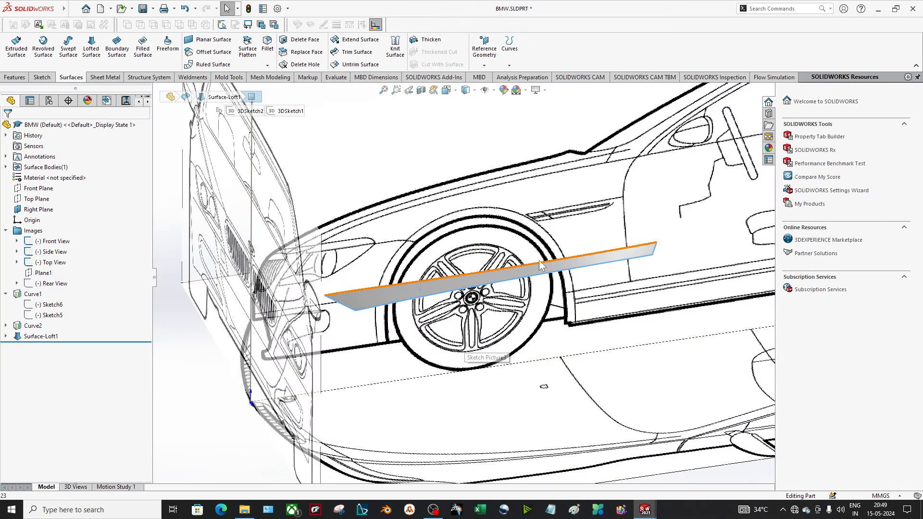
# Step: Inspect the lofted strip's position among the blueprint planes from the front and side, and select its face
pyautogui.scroll(6, 426, 297)
pyautogui.click(599, 379)
pyautogui.scroll(1, 597, 381)
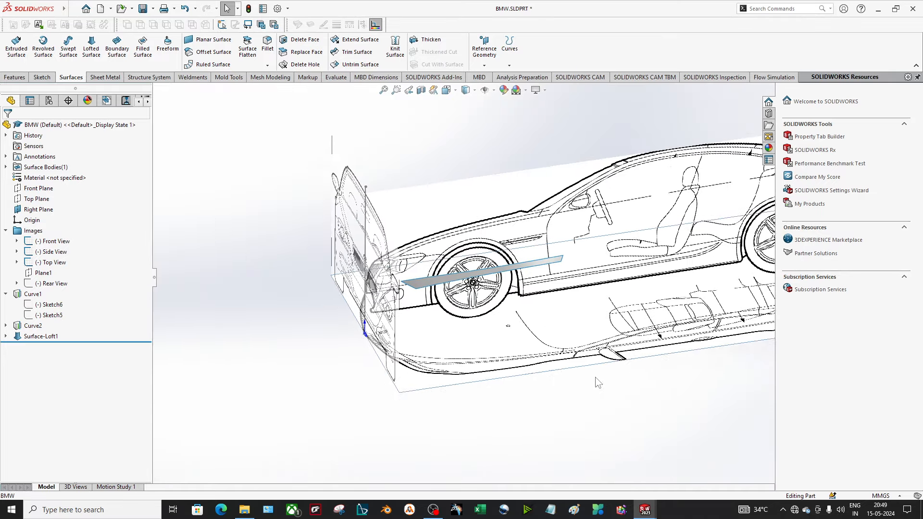
pyautogui.keyDown('ctrl'); pyautogui.moveTo(598, 381); pyautogui.dragTo(516, 452, button='middle'); pyautogui.keyUp('ctrl')
pyautogui.moveTo(615, 428); pyautogui.dragTo(567, 366, button='middle')
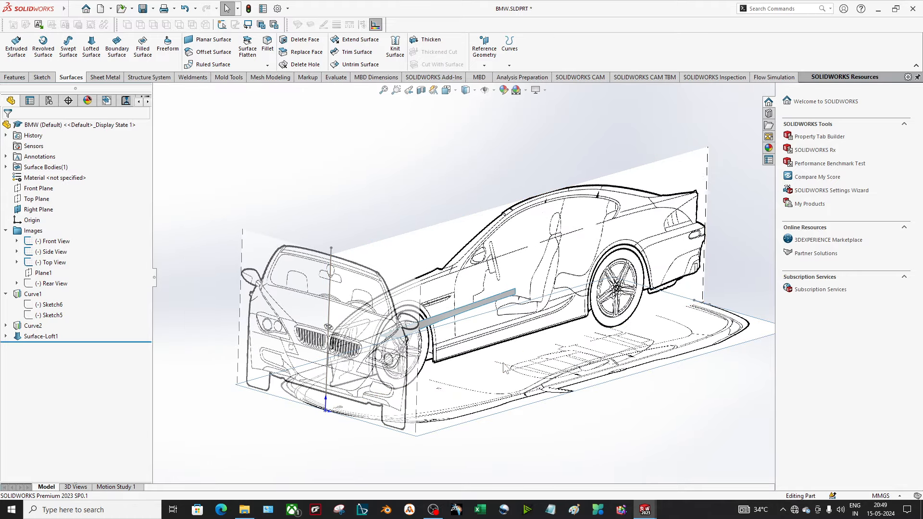
pyautogui.keyDown('ctrl'); pyautogui.moveTo(503, 362); pyautogui.dragTo(499, 350, button='middle'); pyautogui.keyUp('ctrl')
pyautogui.scroll(-3, 452, 288)
pyautogui.click(459, 299)
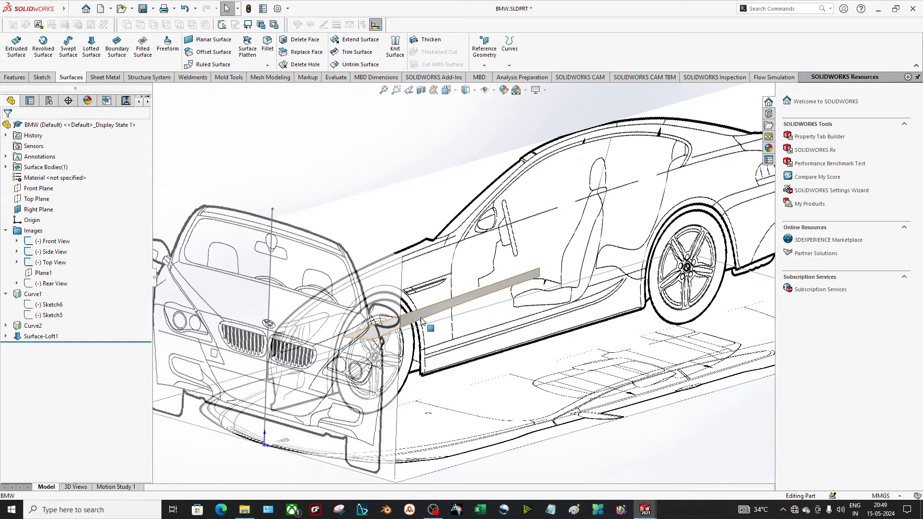
pyautogui.moveTo(497, 350)
pyautogui.mouseDown(button='middle')
pyautogui.moveTo(508, 354)
pyautogui.moveTo(497, 359)
pyautogui.mouseUp(button='middle')
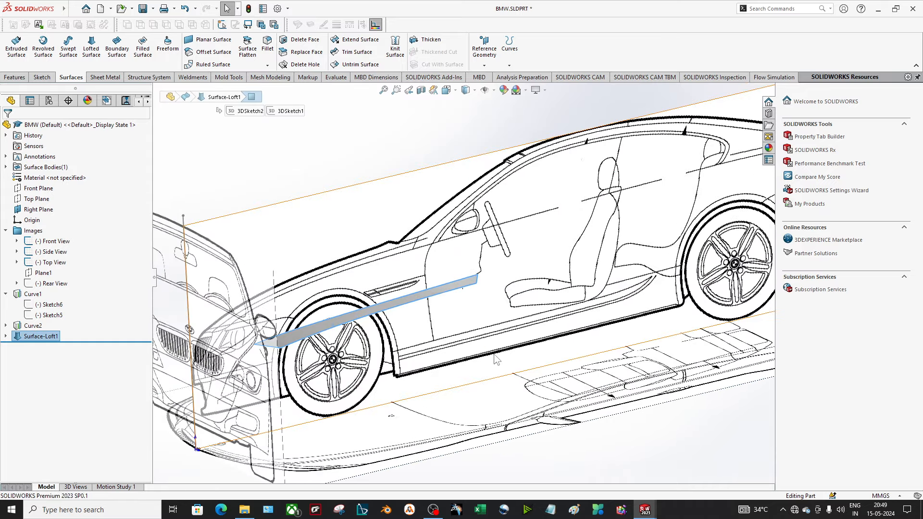